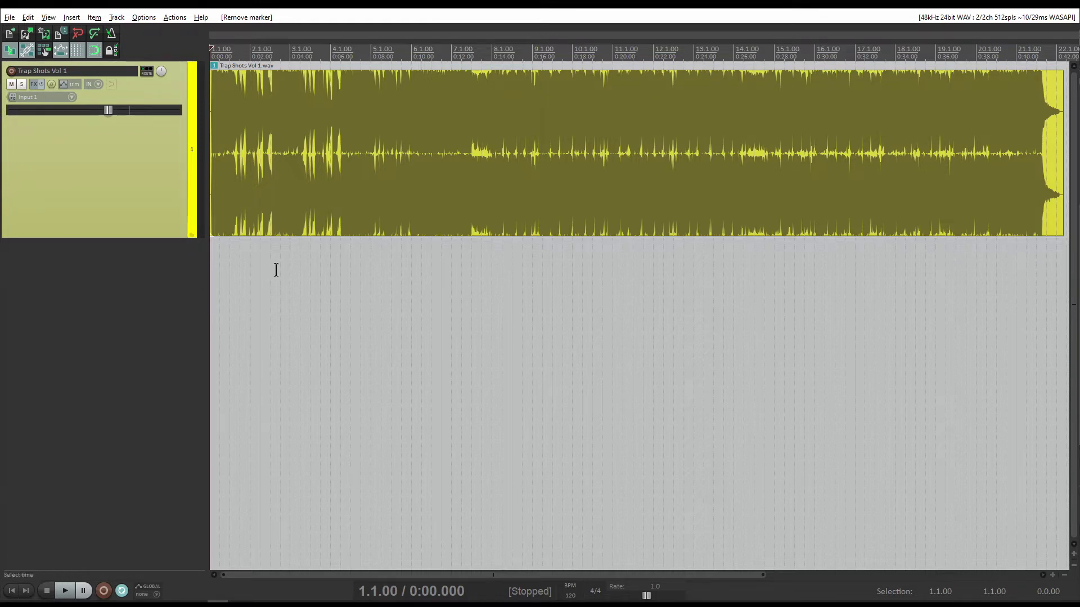
Step: Play the Trap Shots Vol 1 track from 0:15 to hear its unprocessed sound, then stop playback
click(512, 131)
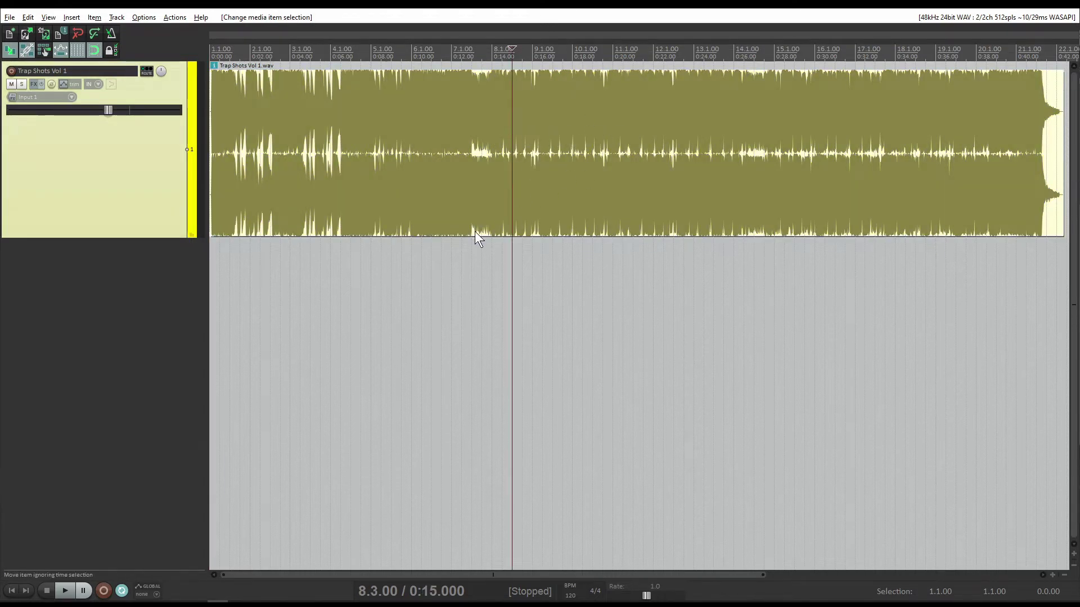
key(space)
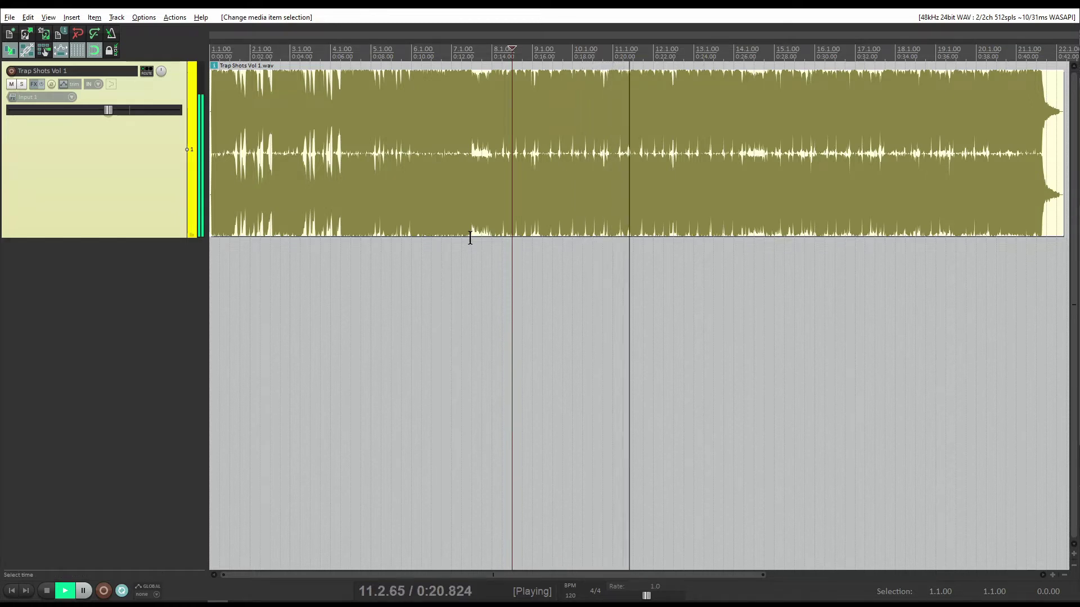
key(space)
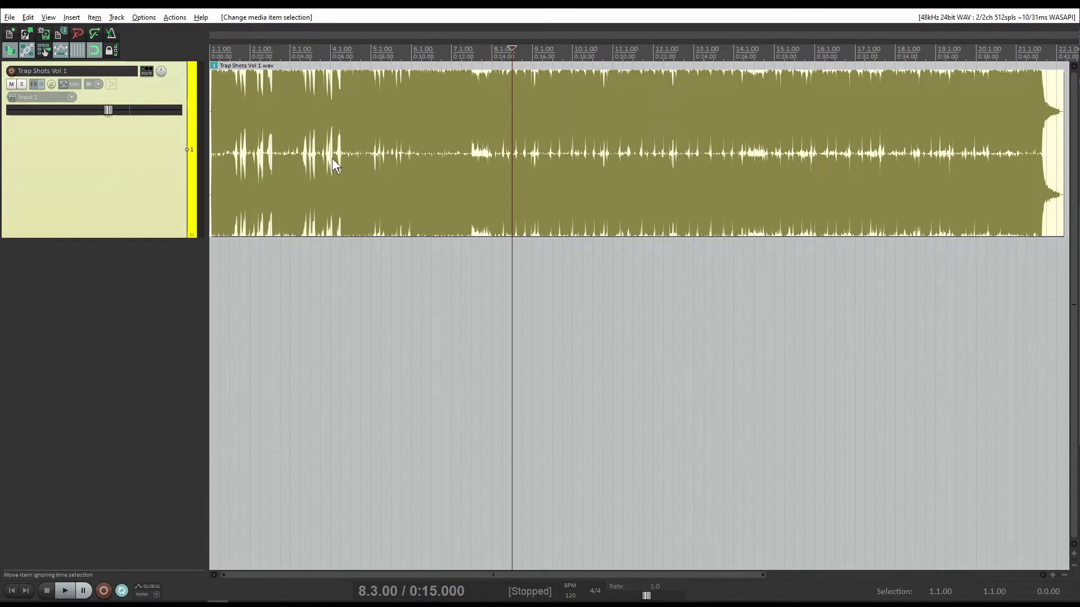
Step: Add the ReaEQ (Cockos) equalizer to track 1 and place its window in the empty area below the waveform
click(33, 85)
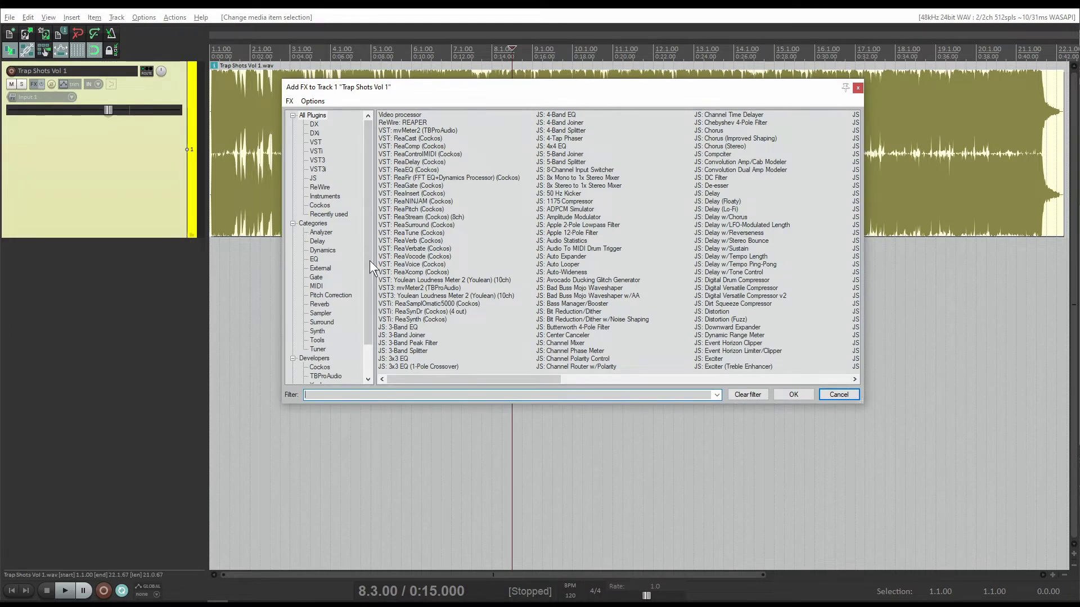
scroll(370, 261, down, 2)
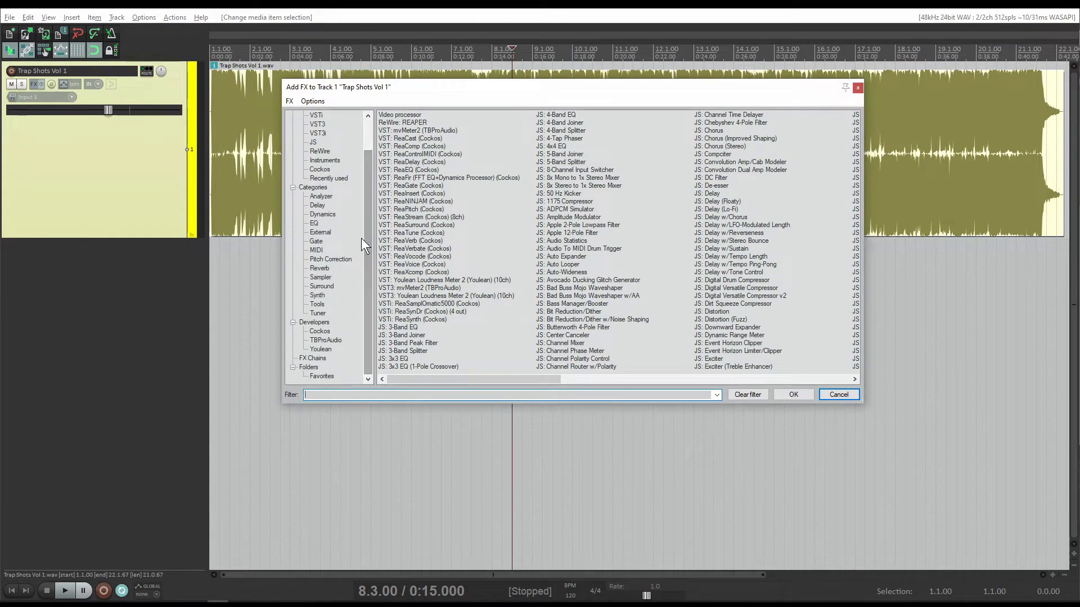
click(314, 223)
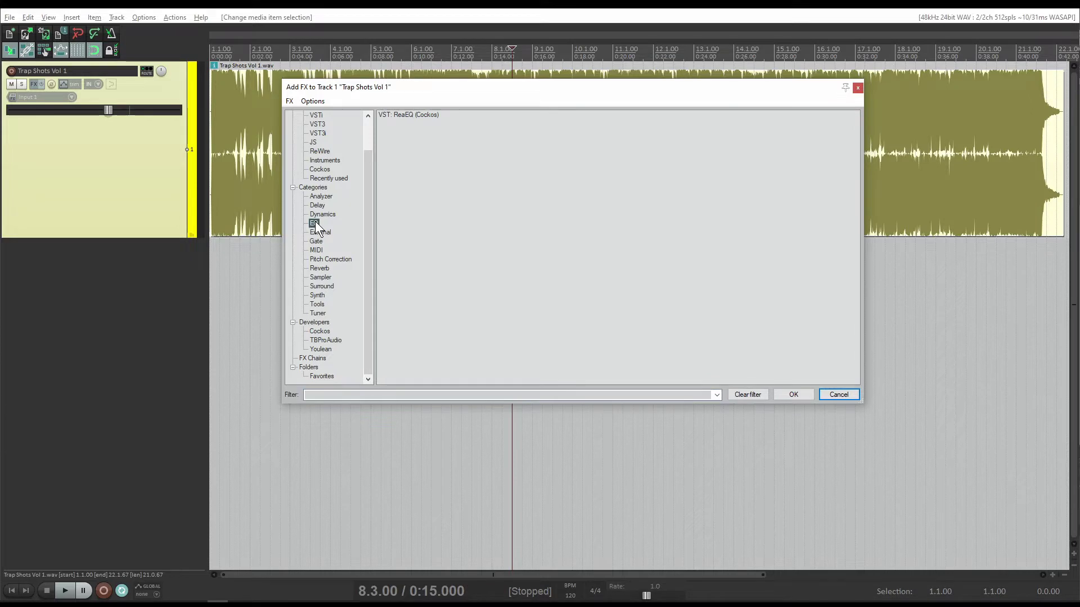
click(416, 118)
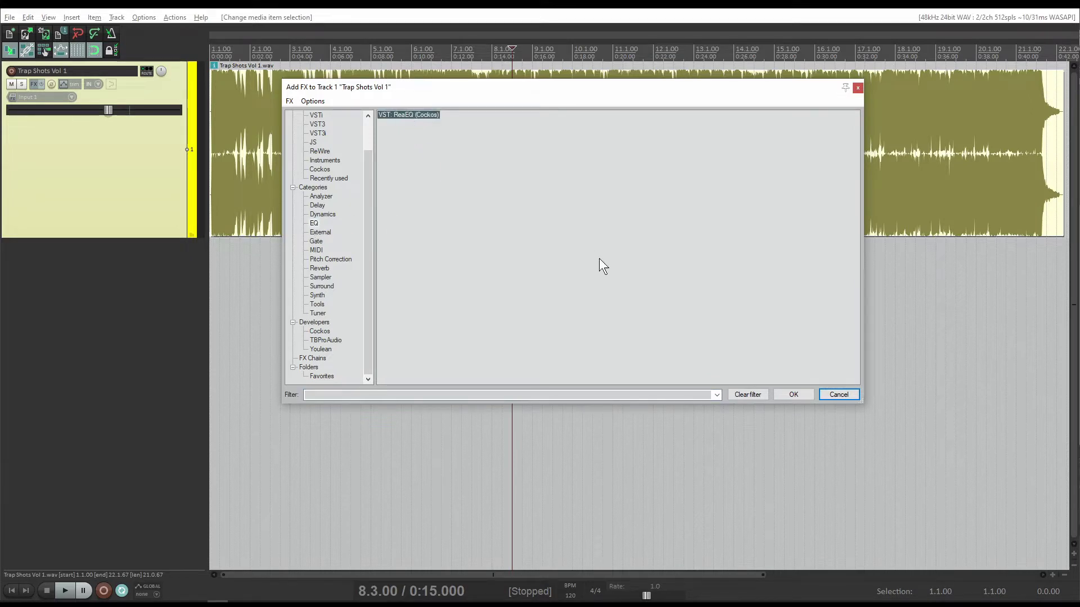
click(787, 395)
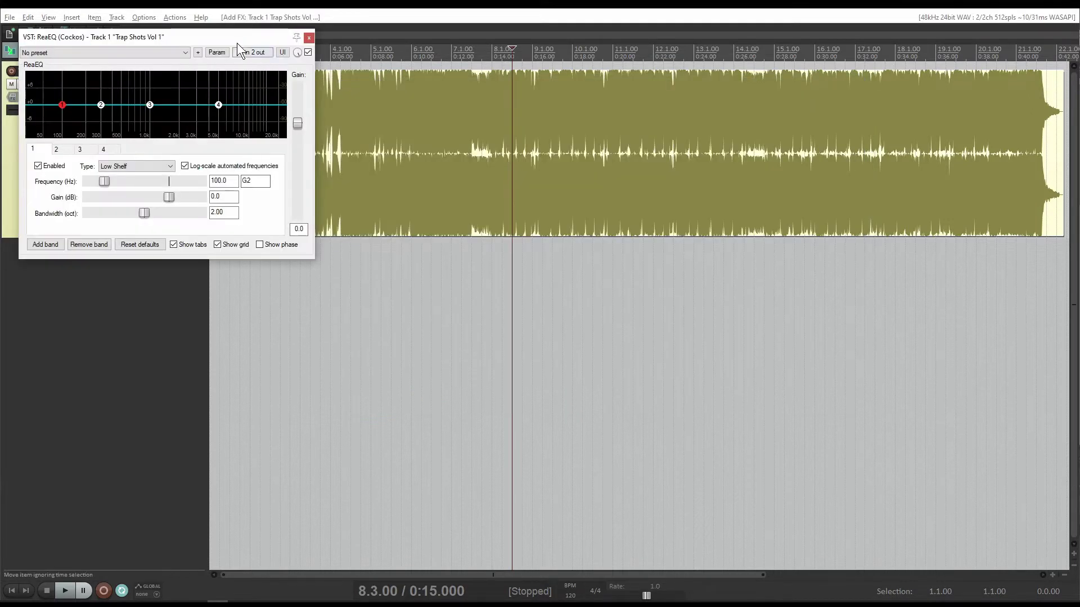
drag(235, 37, 848, 309)
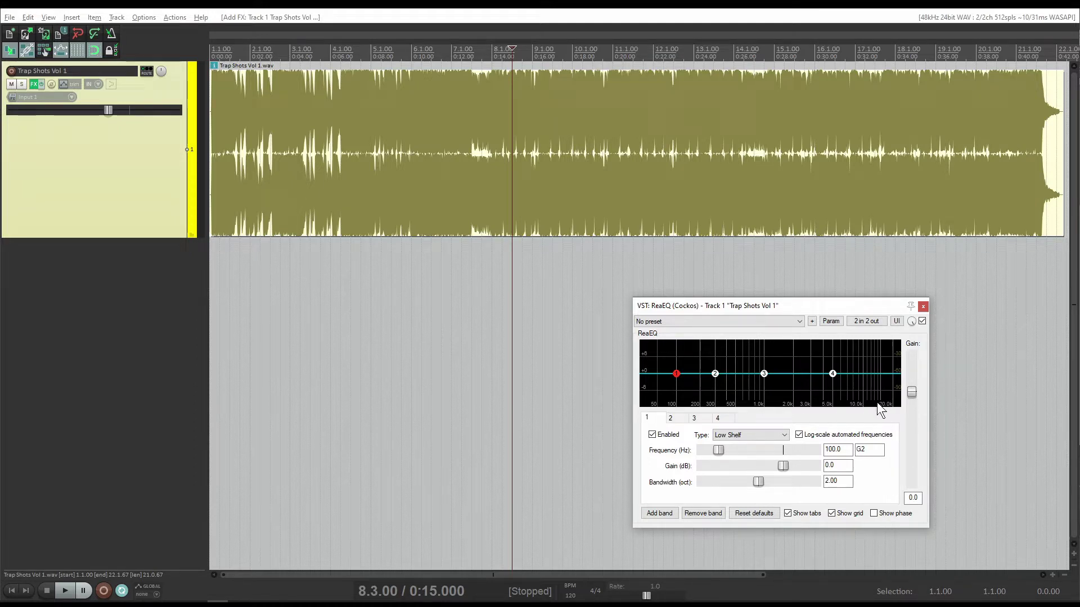
Step: Look through EQ bands 2 to 4 and try a -6.4 dB cut on band 3 at about 1281 Hz with 0.90 octave bandwidth
click(669, 417)
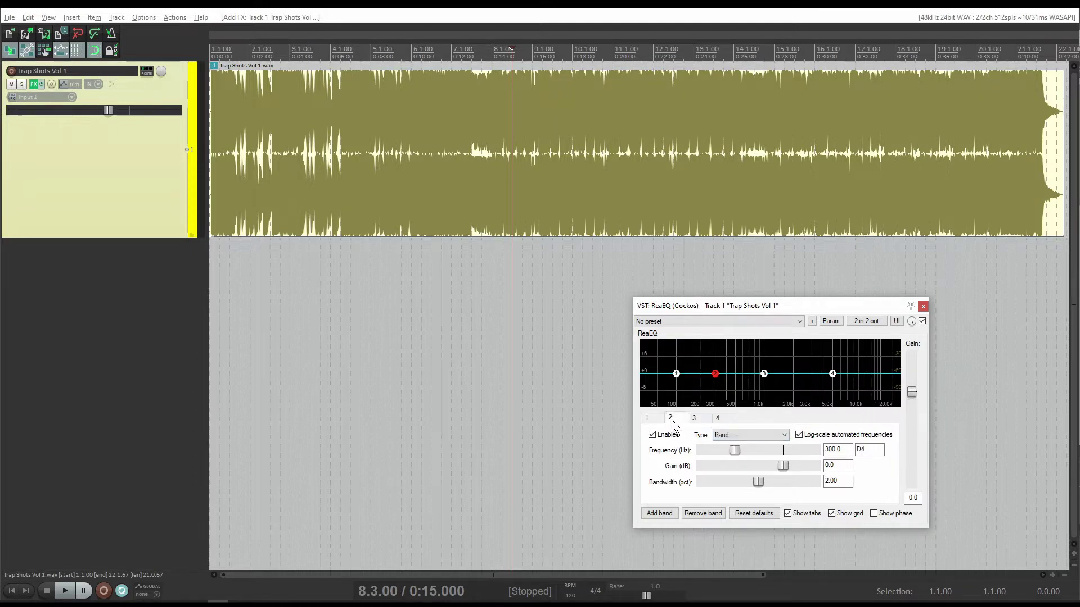
click(693, 418)
click(718, 418)
click(703, 418)
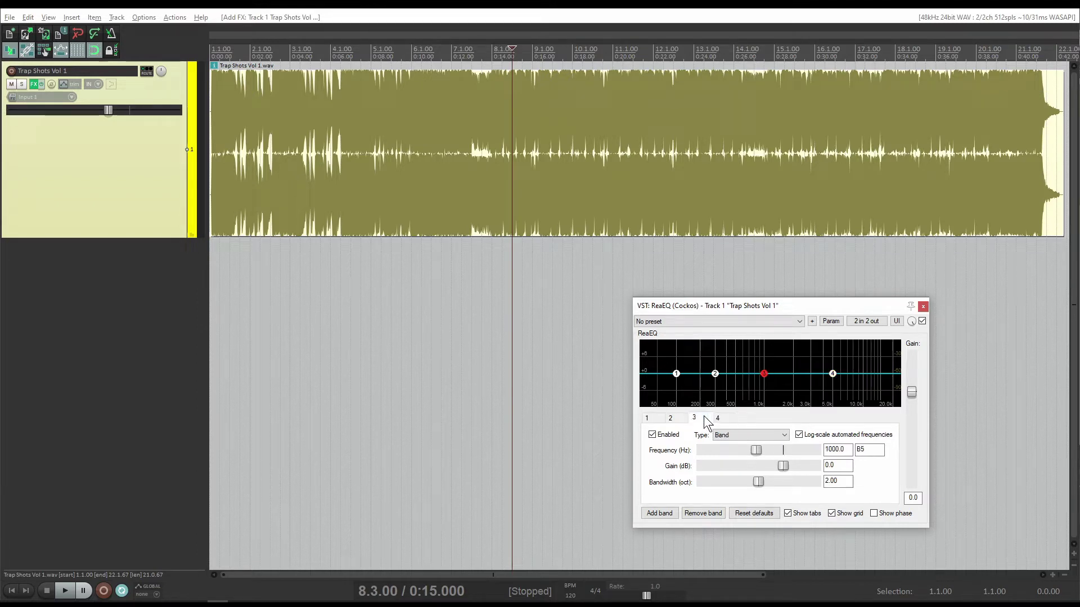
drag(754, 450, 730, 469)
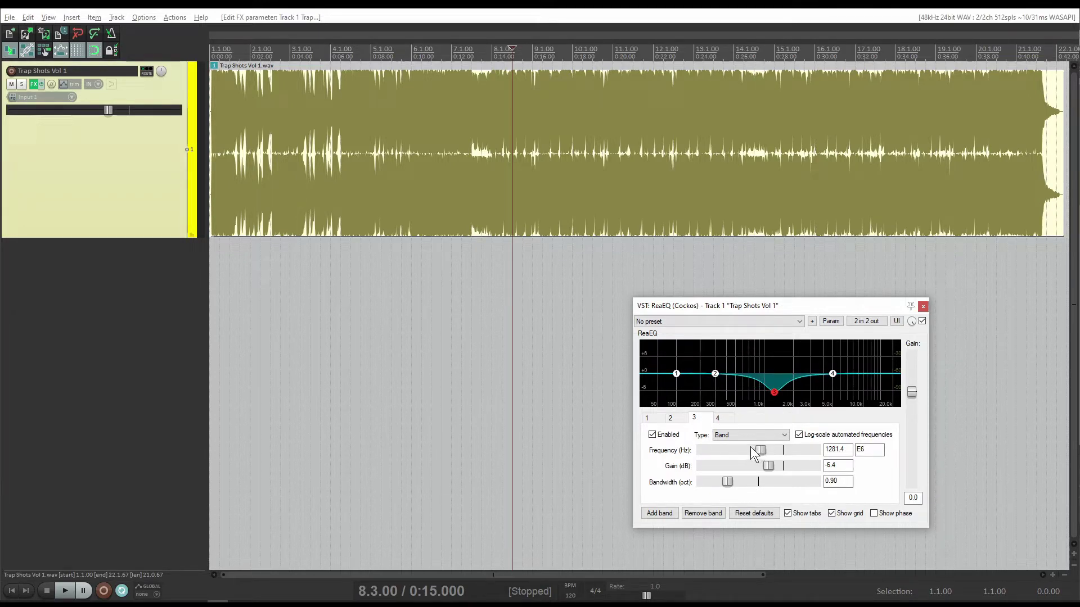
Step: Remove every EQ band except band 1 and change that band's type to Low Pass
click(703, 513)
click(703, 513)
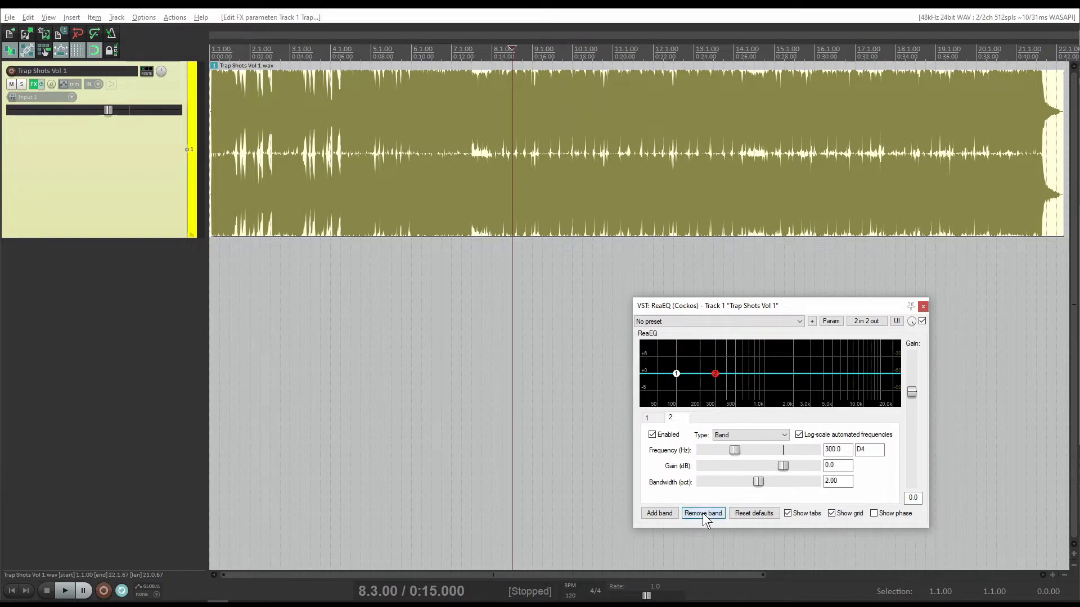
click(703, 513)
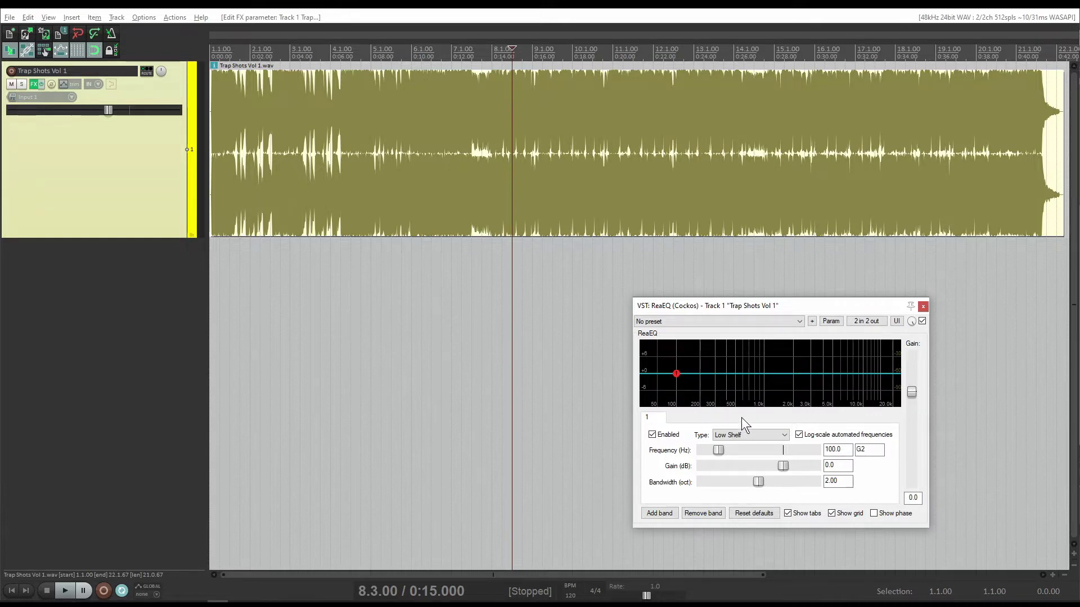
click(755, 434)
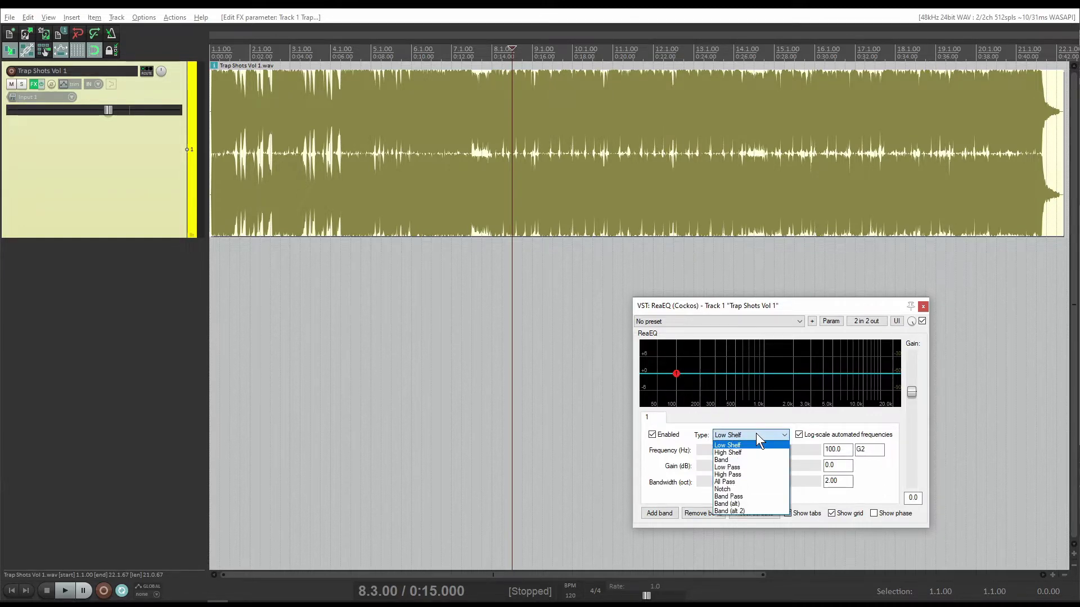
click(739, 469)
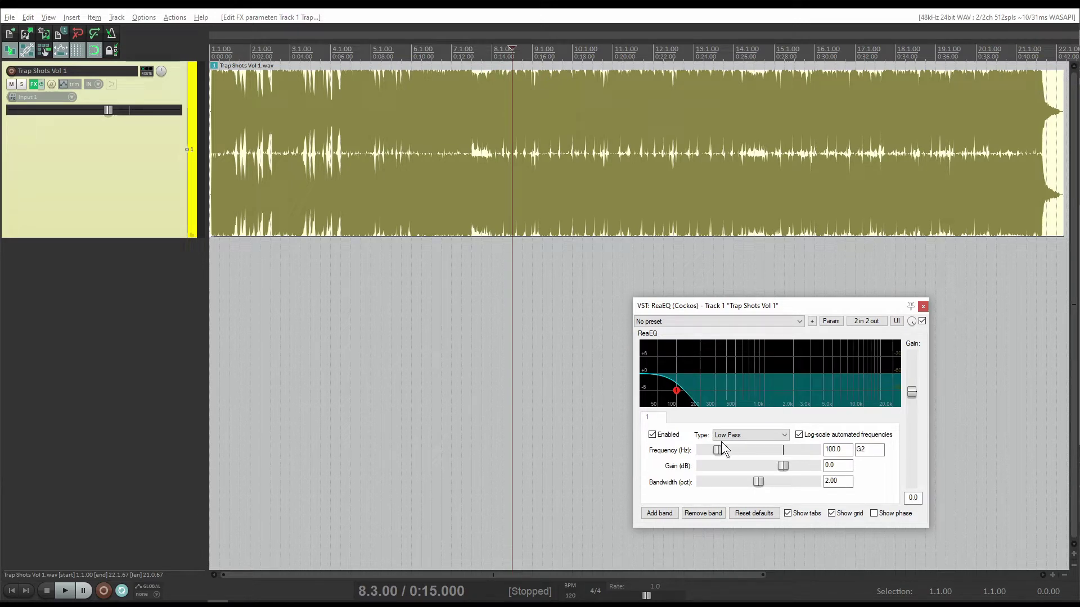
Step: Sweep the low-pass frequency from 24000 Hz down to about 545 Hz and narrow the bandwidth to 0.54 octaves
drag(718, 448, 824, 450)
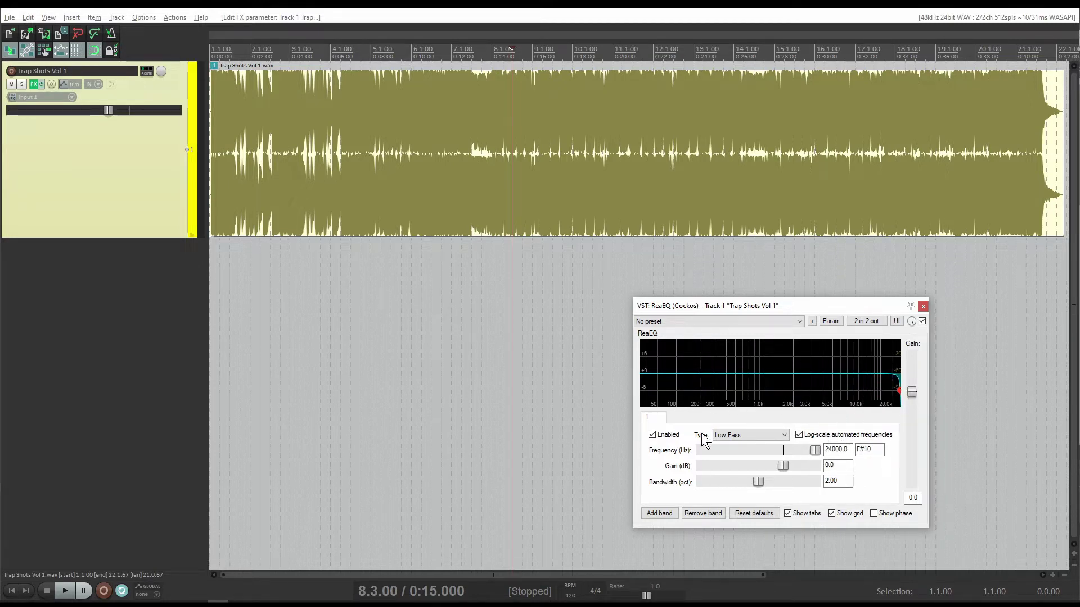
double_click(834, 454)
click(831, 452)
drag(815, 452, 740, 457)
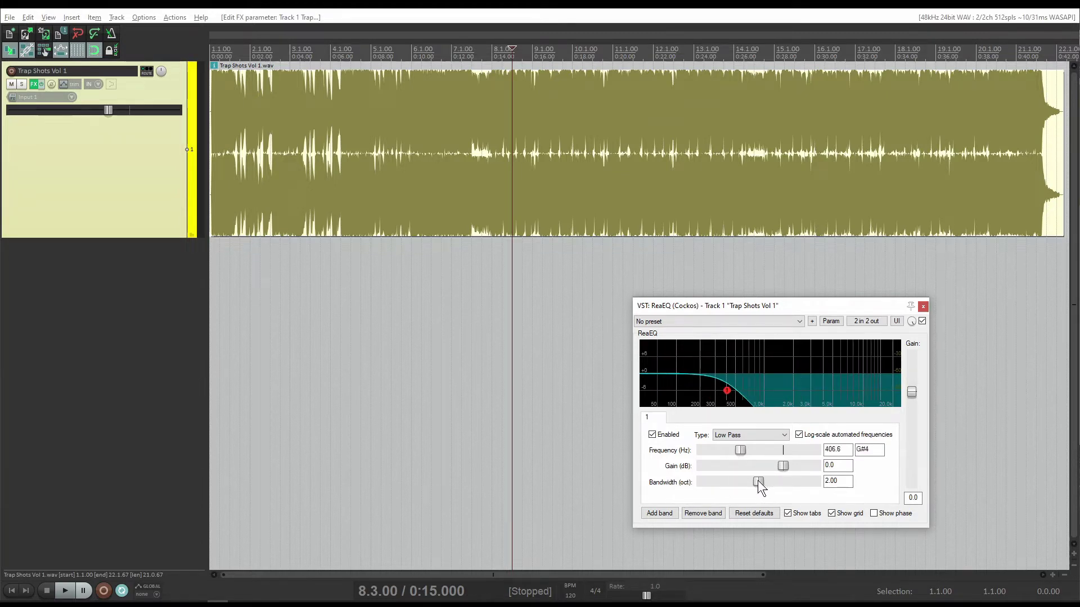
drag(758, 480, 716, 485)
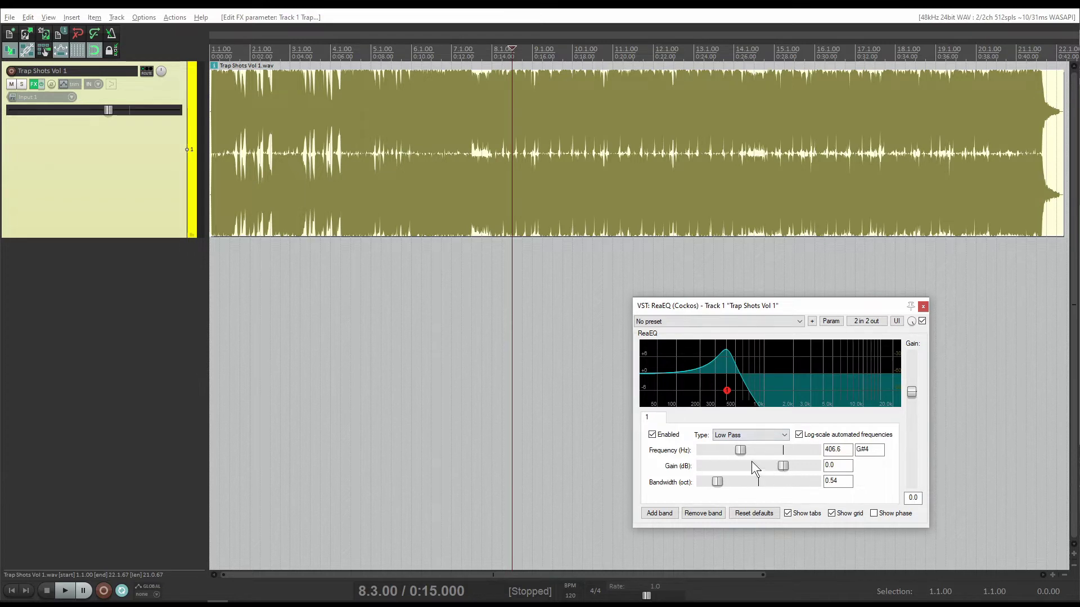
mouse_move(751, 449)
mouse_down()
mouse_move(760, 447)
mouse_move(747, 450)
mouse_up()
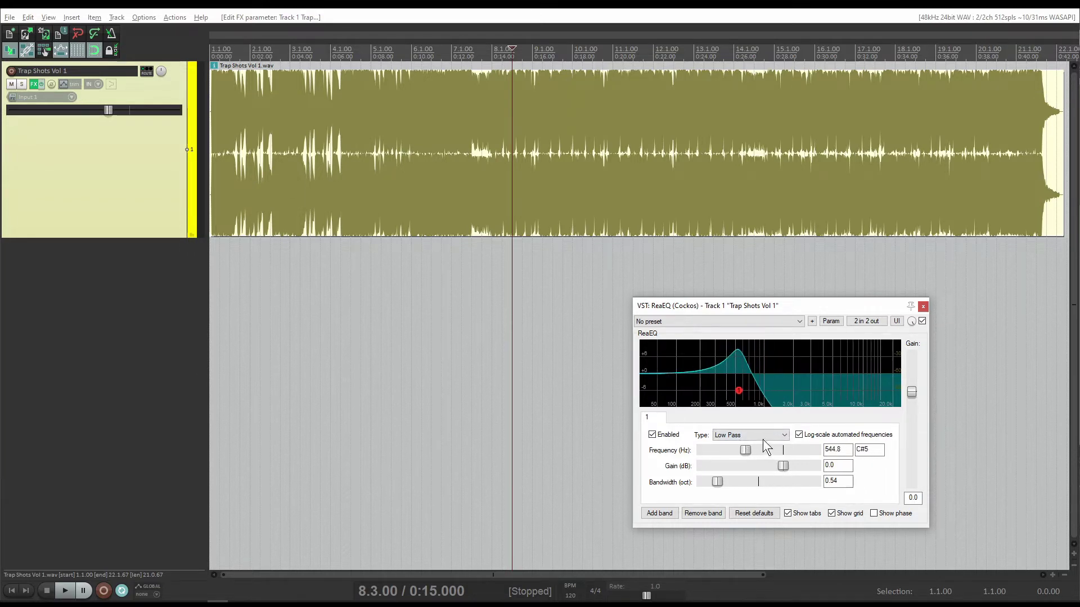
Step: Move the low-pass frequency to about 850 Hz and the gain to -3.6 dB, checking the last touched parameter
click(830, 320)
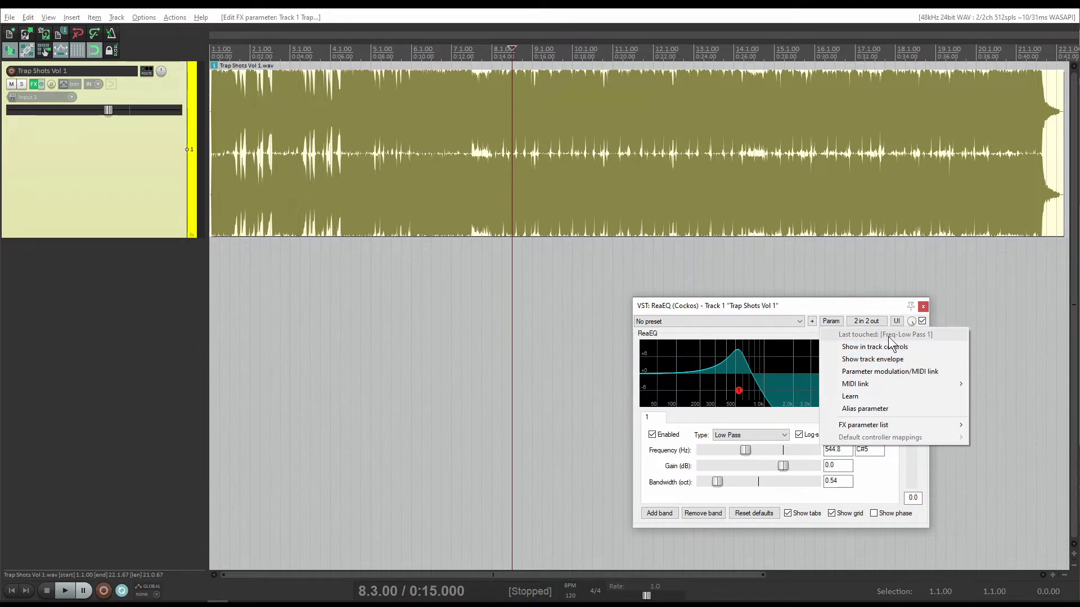
click(748, 448)
mouse_move(747, 448)
mouse_down()
mouse_move(784, 440)
mouse_move(746, 438)
mouse_move(774, 447)
mouse_move(754, 456)
mouse_move(766, 460)
mouse_move(738, 500)
mouse_up()
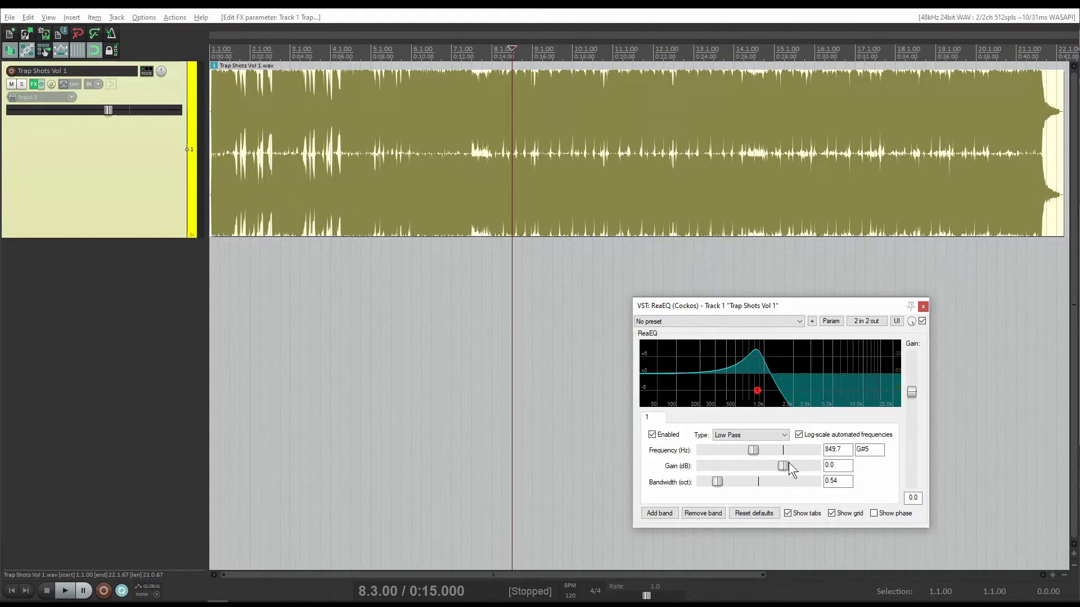
mouse_move(787, 469)
mouse_down()
mouse_move(755, 468)
mouse_move(793, 468)
mouse_move(777, 470)
mouse_up()
click(829, 324)
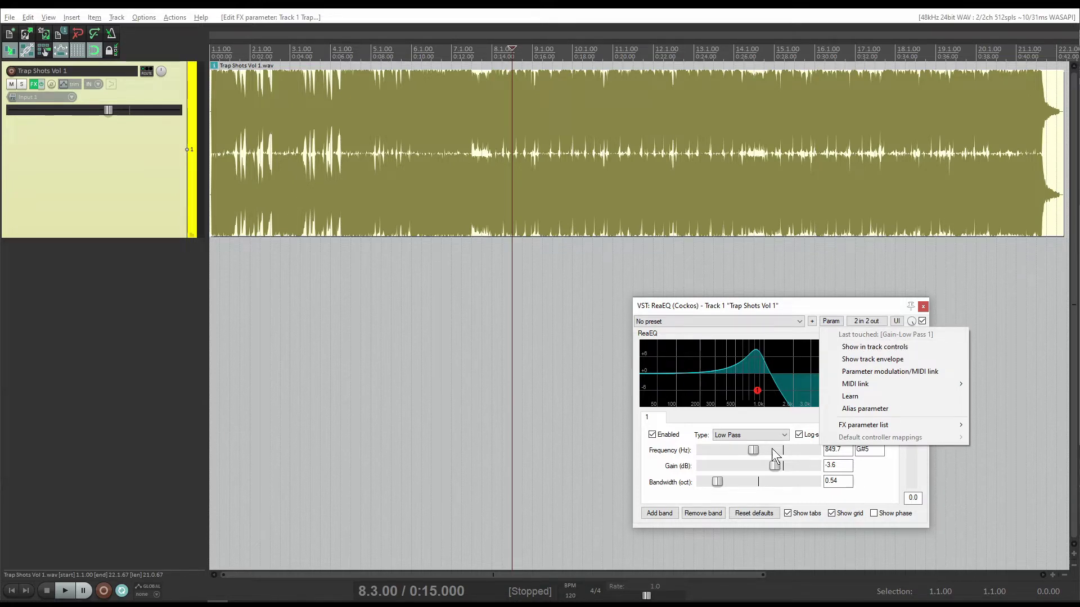
Step: Adjust the low-pass frequency to about 993 Hz, open its parameter modulation settings and place that window beside ReaEQ
click(756, 451)
drag(756, 451, 755, 451)
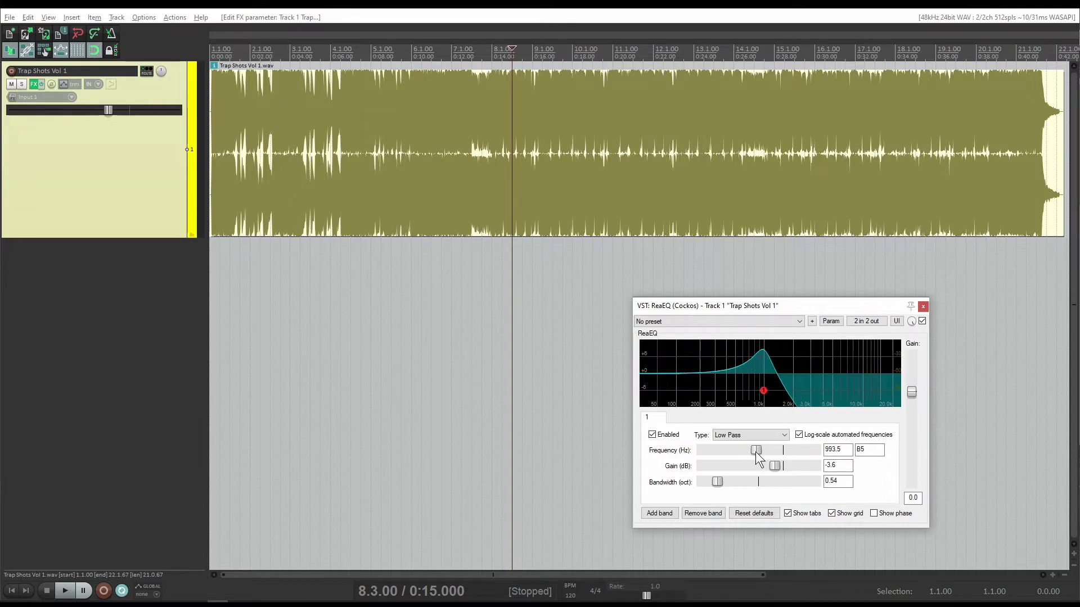
click(832, 322)
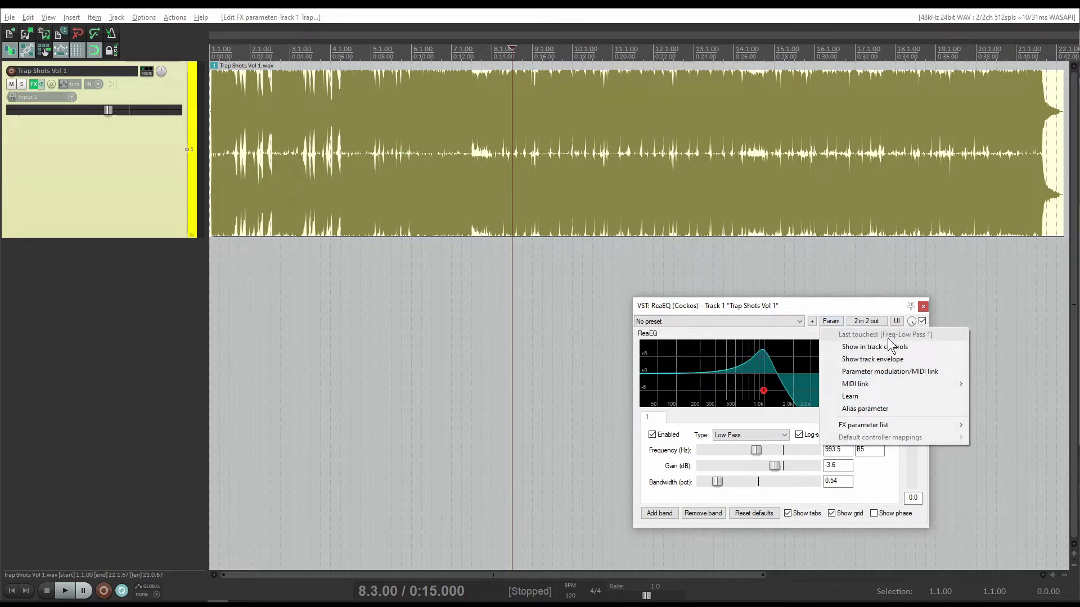
click(886, 373)
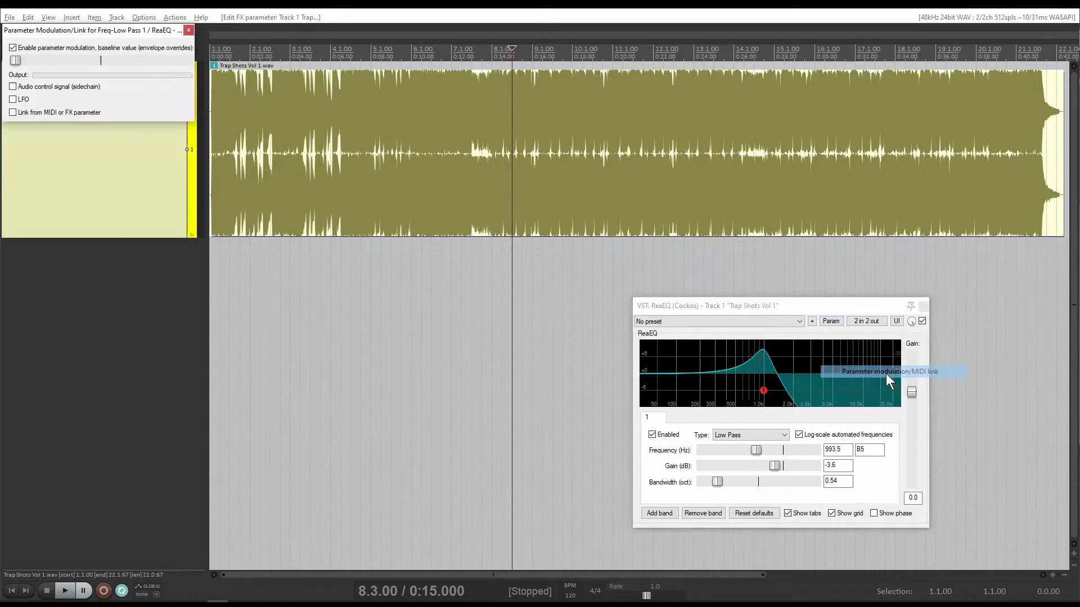
drag(83, 34, 503, 307)
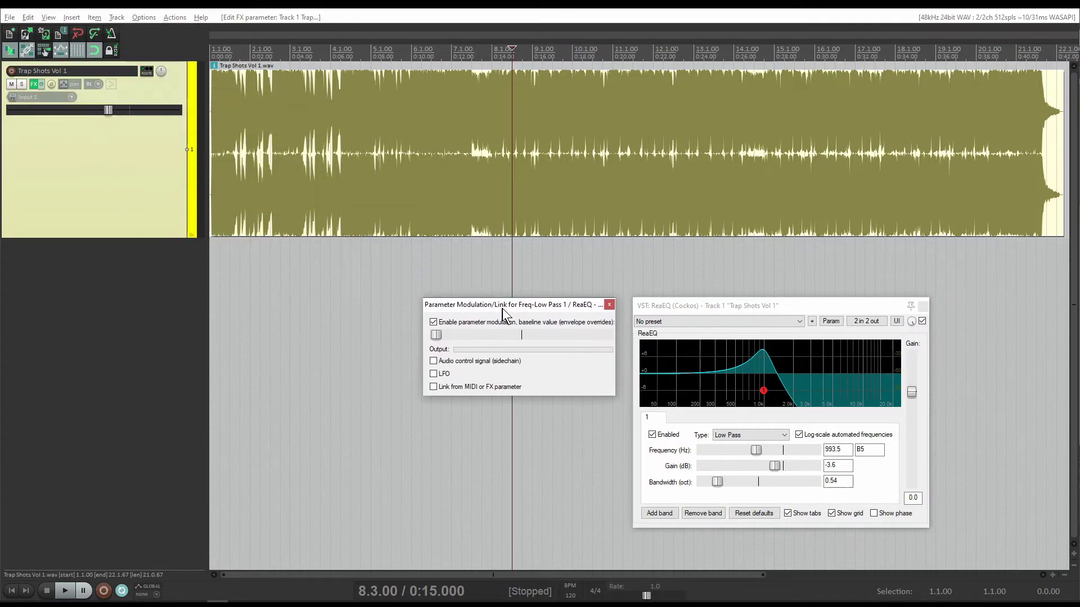
Step: Enable the LFO on the low-pass frequency, try the modulation baseline at its midpoint and return it to the minimum
click(434, 374)
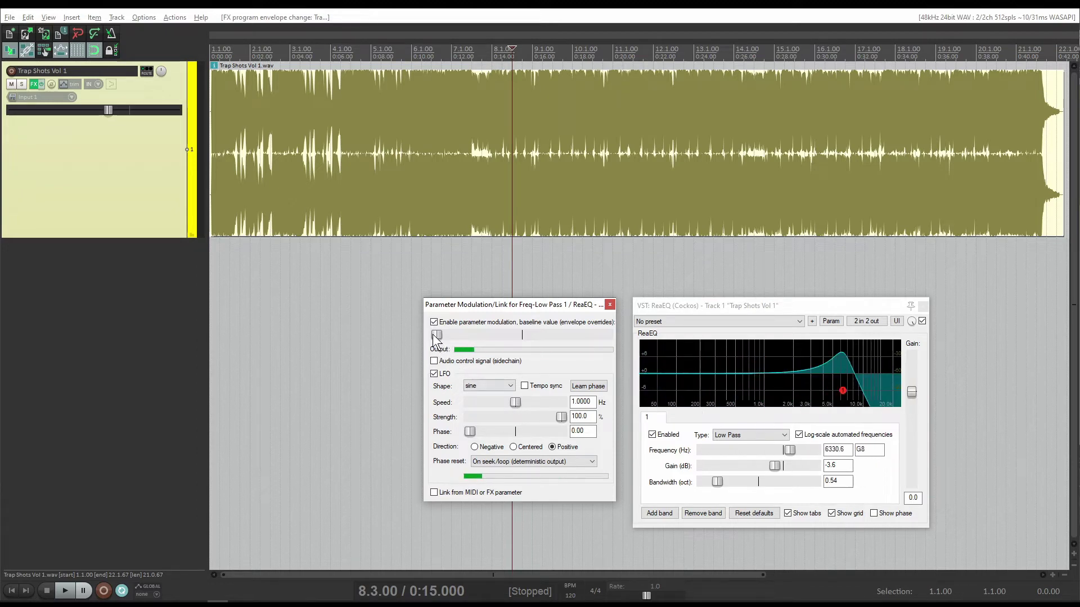
drag(437, 336, 521, 339)
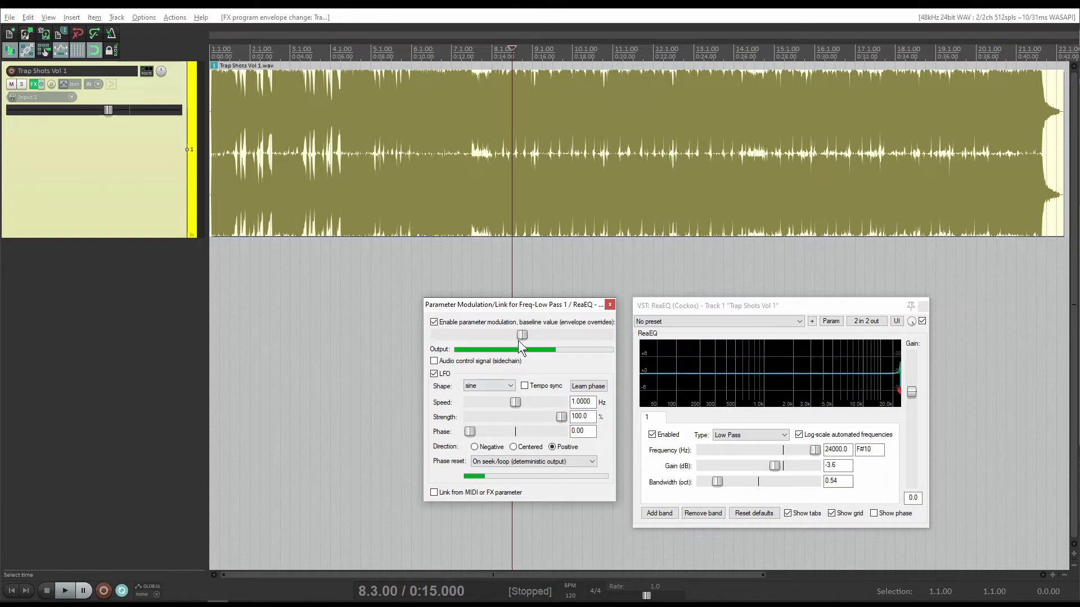
drag(522, 336, 520, 336)
drag(520, 335, 437, 337)
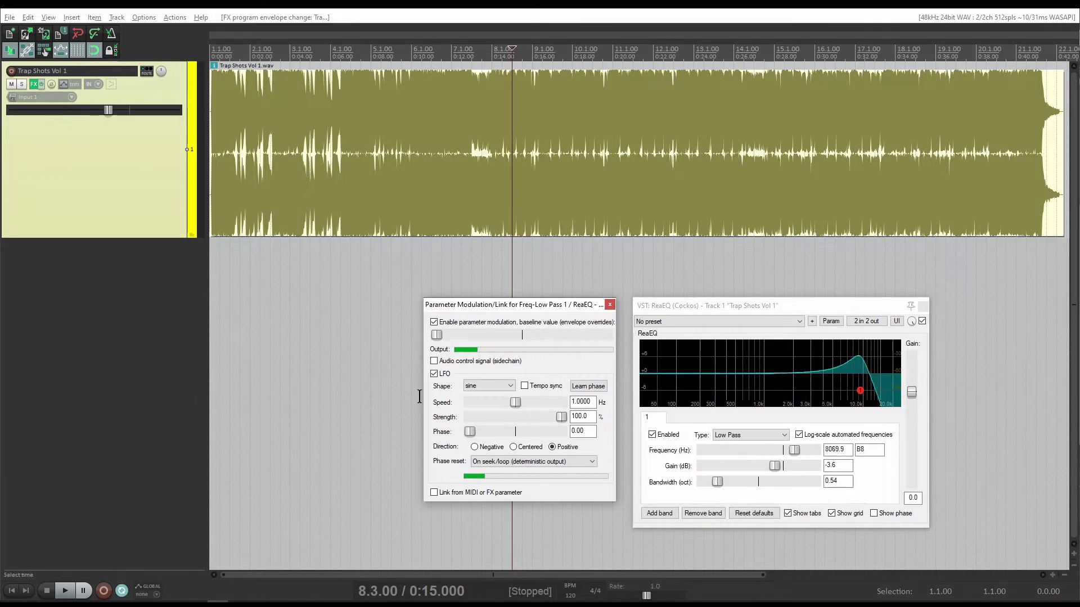
Step: Set the LFO shape to square and test the baseline at about half before returning it to the minimum
click(481, 387)
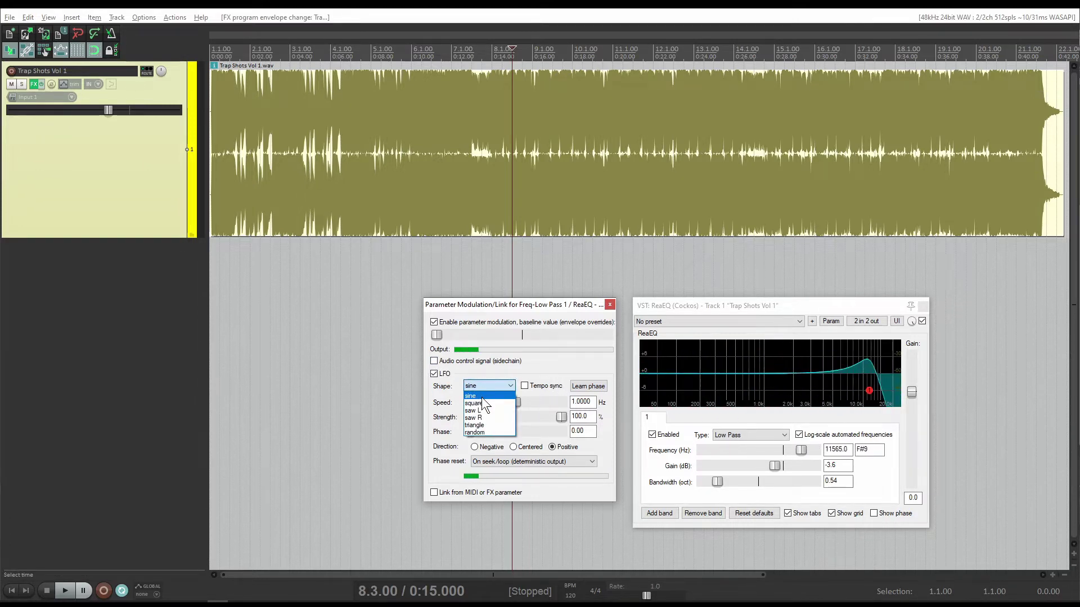
click(482, 396)
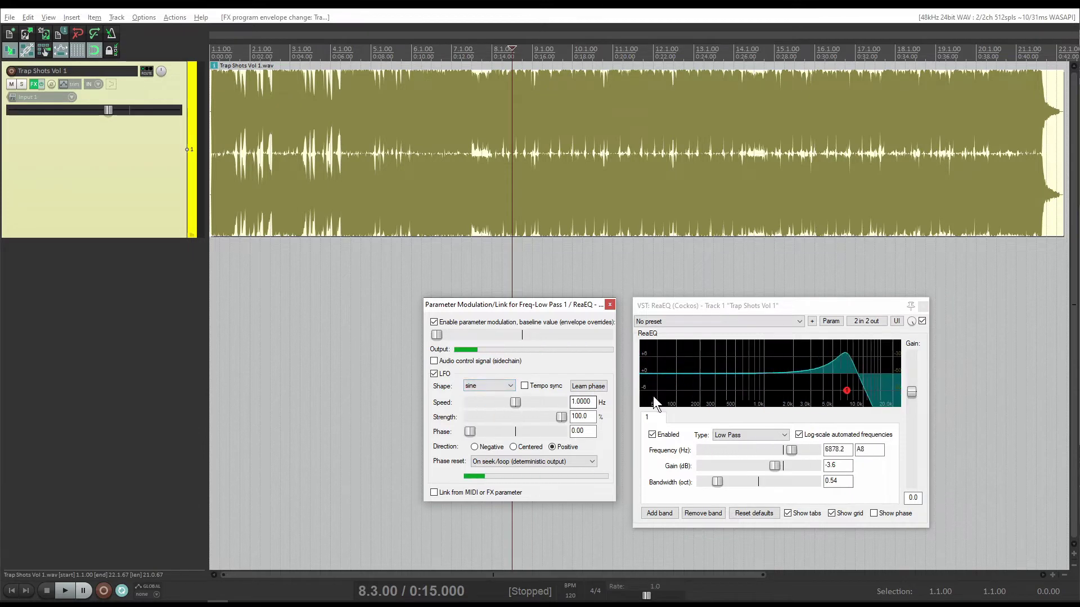
click(513, 385)
click(499, 397)
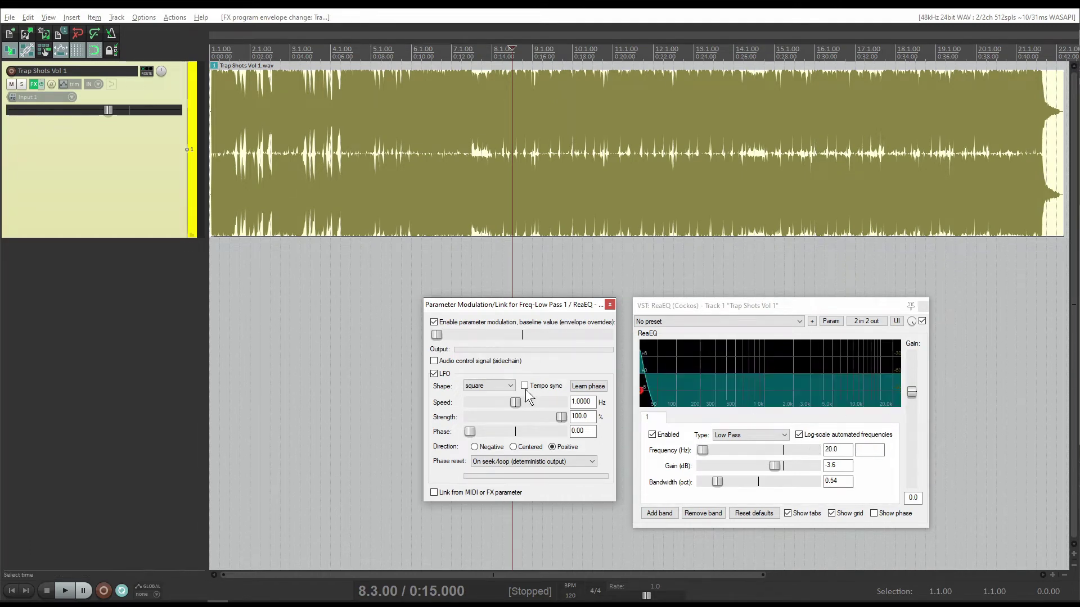
drag(438, 337, 523, 343)
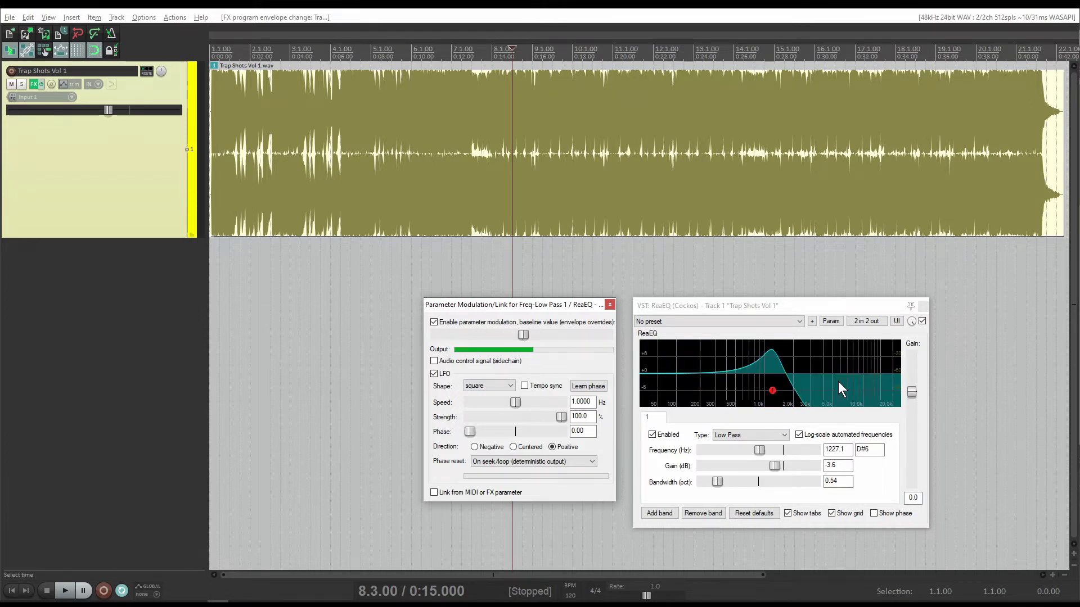
drag(515, 337, 427, 356)
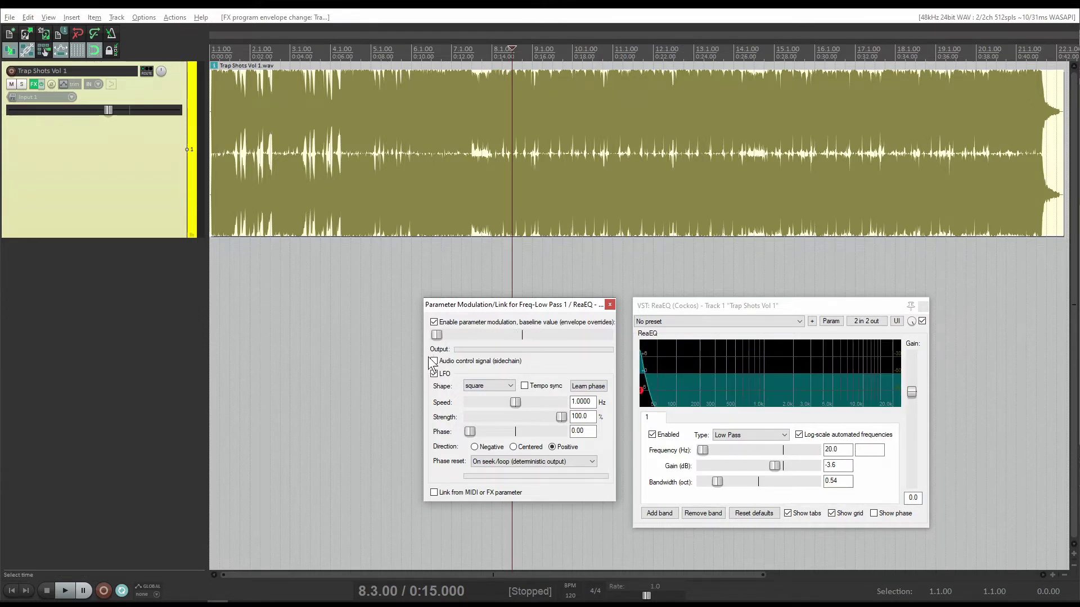
Step: Try the saw L, saw R and triangle shapes for the low-pass frequency's LFO
click(506, 388)
click(495, 410)
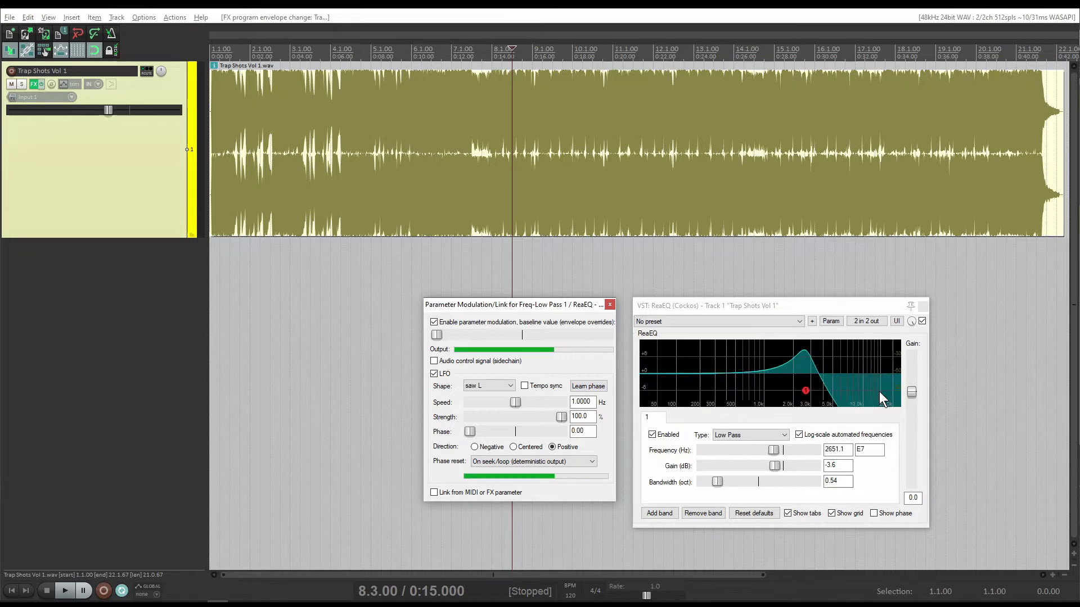
click(491, 386)
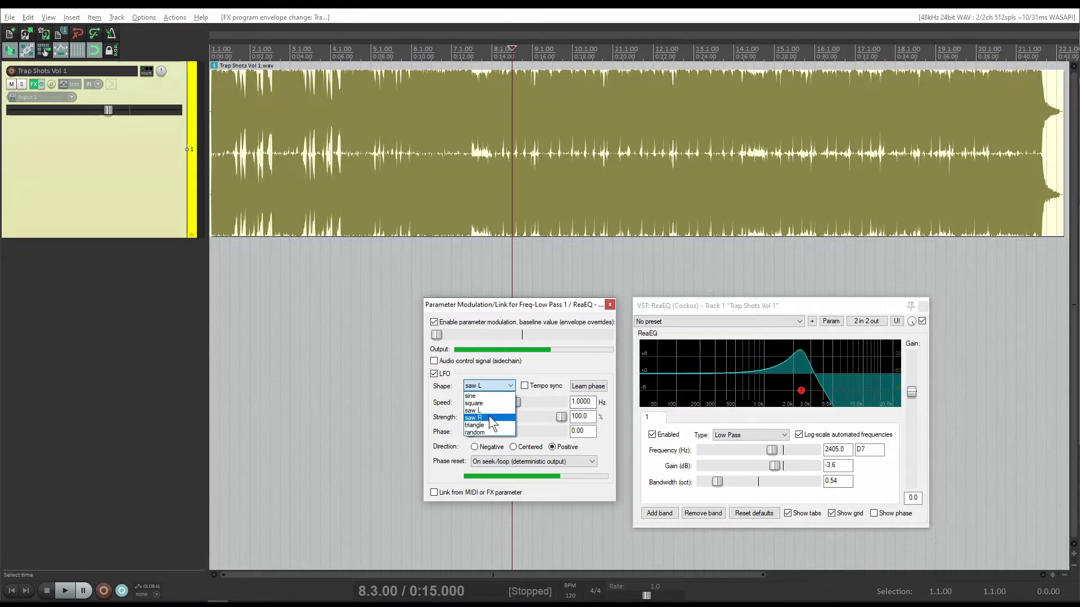
click(489, 417)
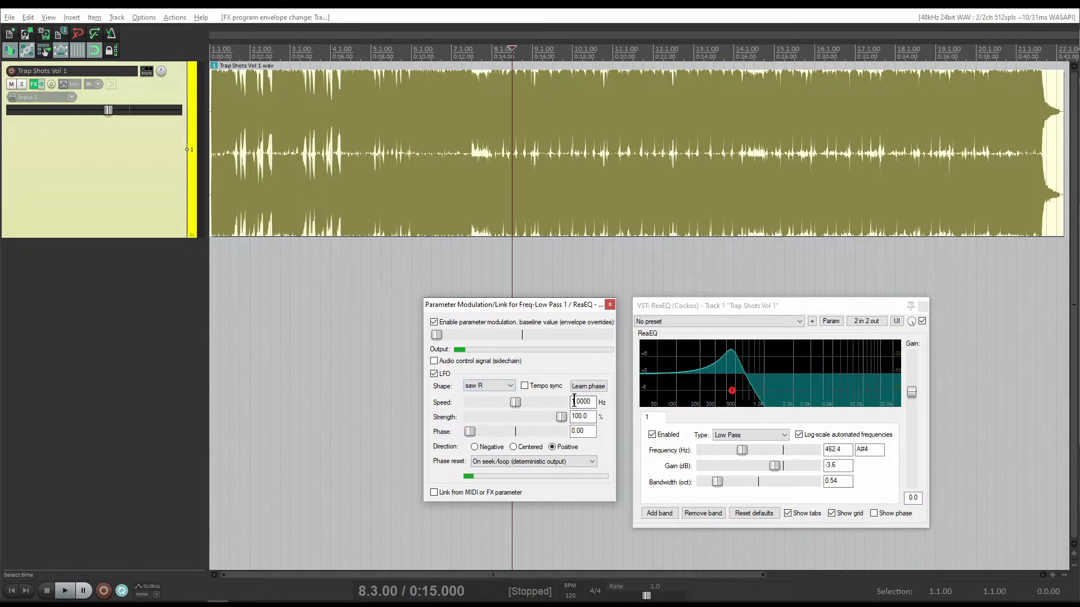
click(508, 386)
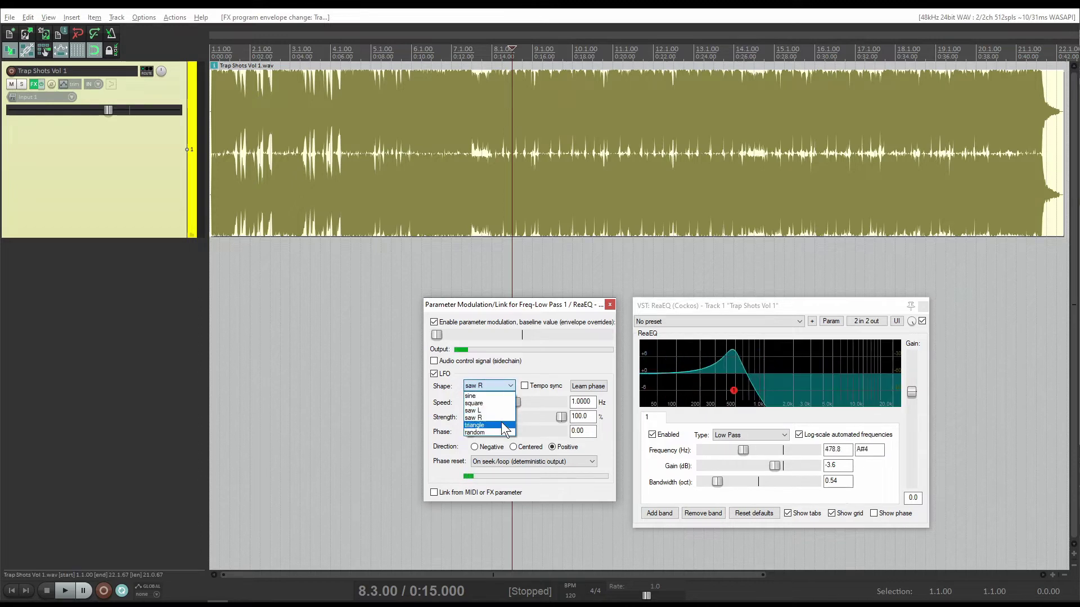
click(501, 424)
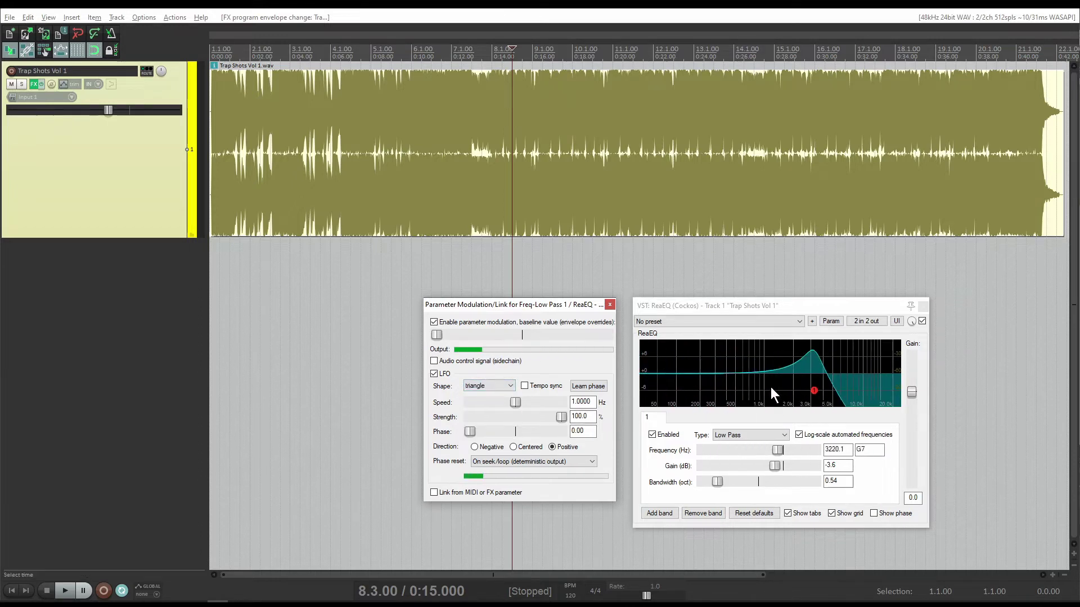
Step: Try the random LFO shape and settle on sine
click(510, 386)
click(502, 430)
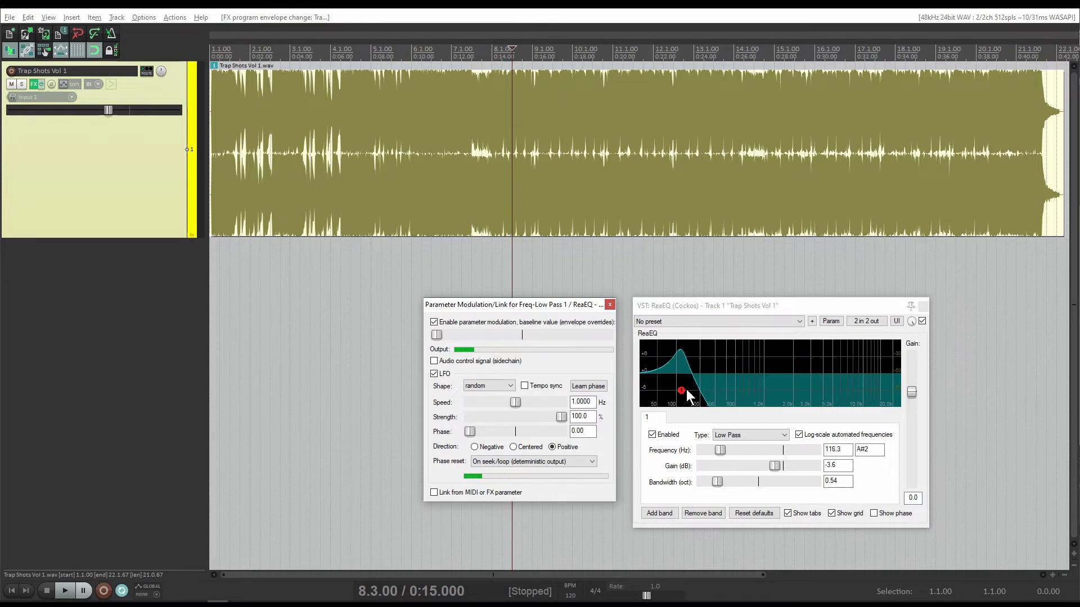
click(509, 387)
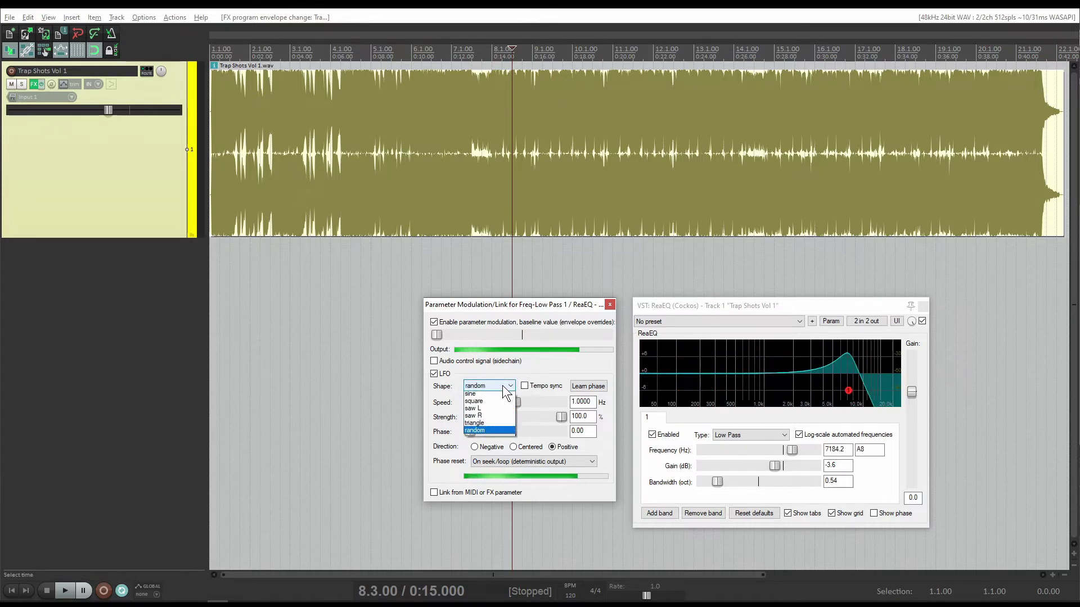
click(488, 396)
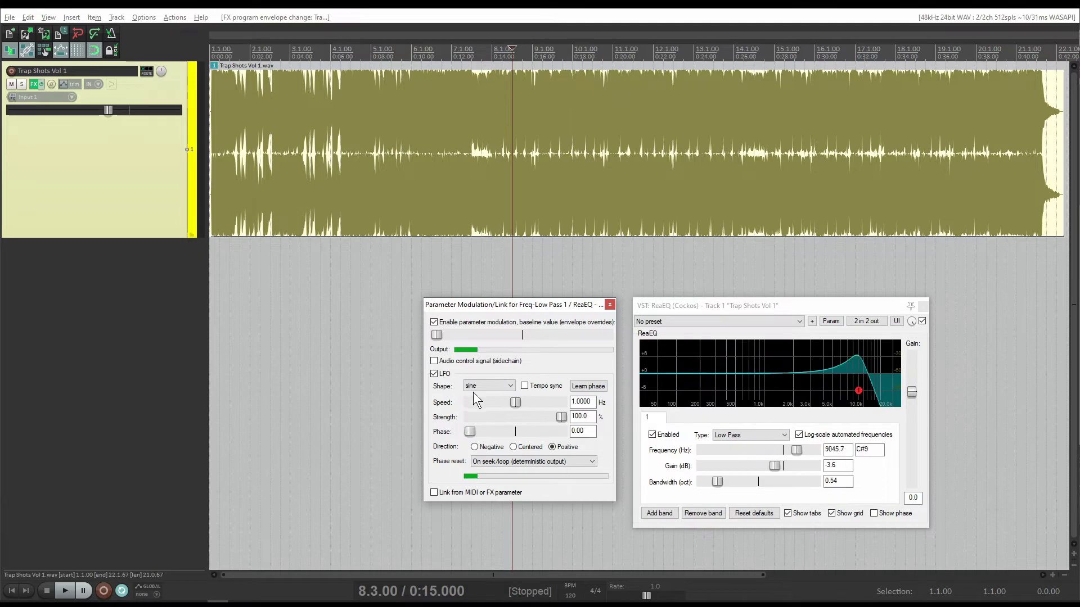
Step: Sync the LFO to tempo and set its speed to about 3.92 QN and its strength to about 26.9%
click(525, 386)
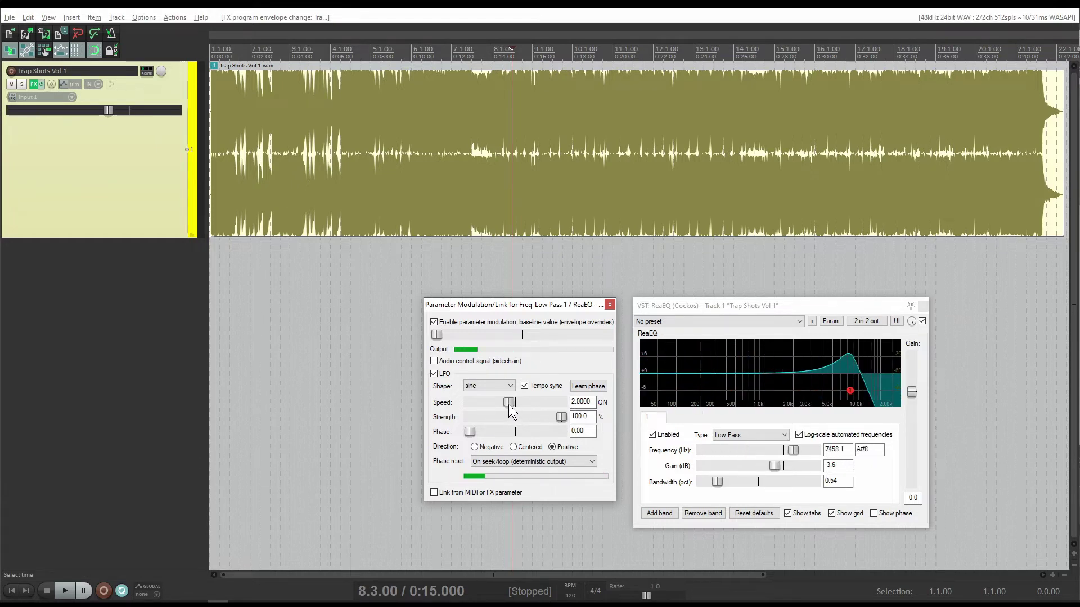
mouse_move(509, 402)
mouse_down()
mouse_move(543, 404)
mouse_move(490, 406)
mouse_move(542, 415)
mouse_move(495, 416)
mouse_up()
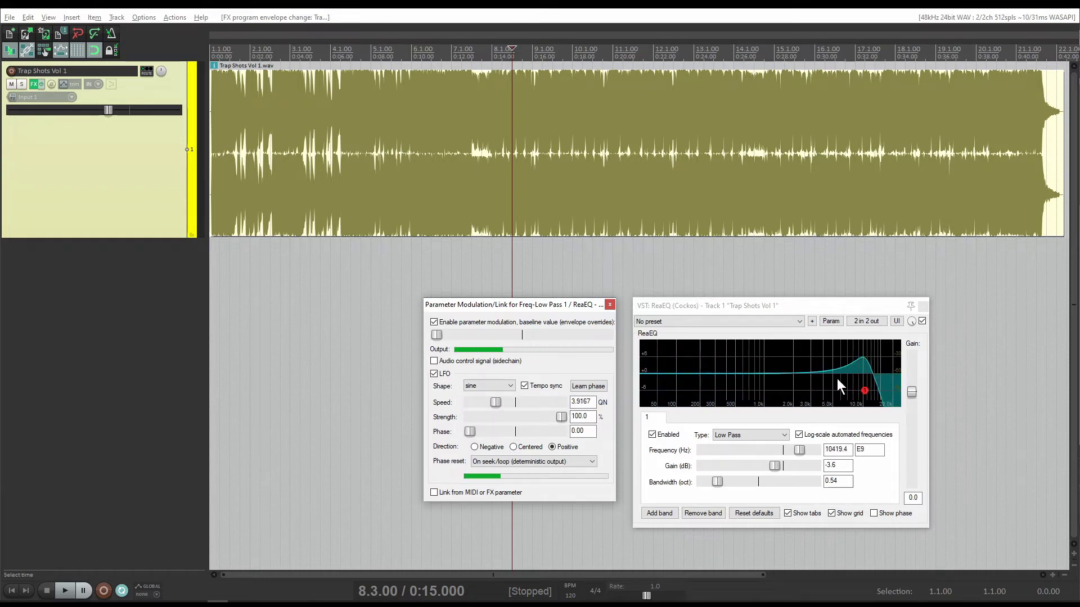
drag(563, 420, 494, 420)
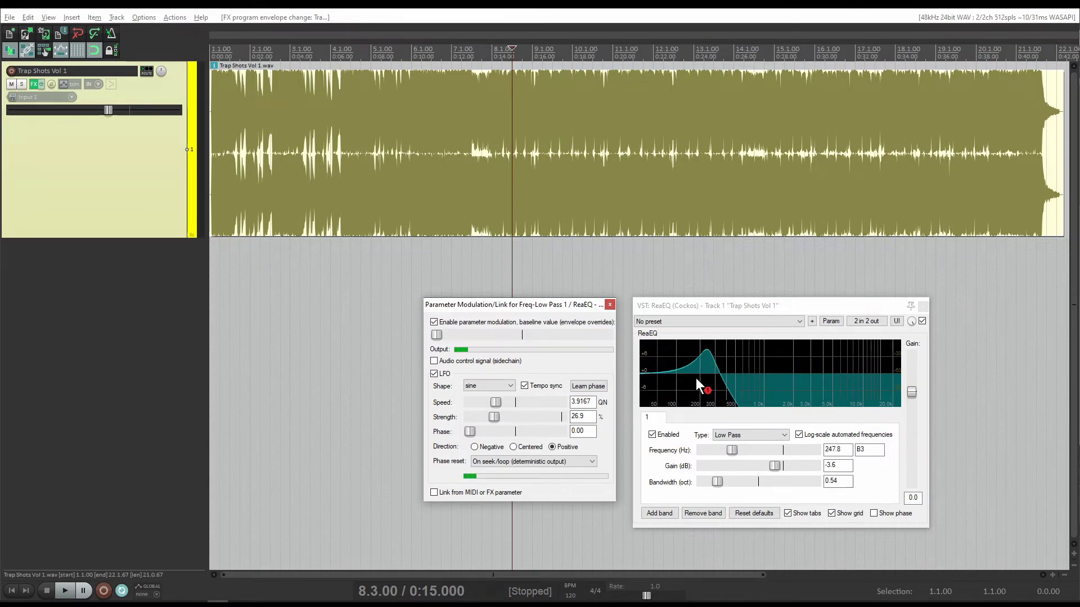
Step: Try the modulation baseline at its midpoint, raise the LFO strength to about 57% and lower the baseline to about one fifth
drag(441, 335, 520, 346)
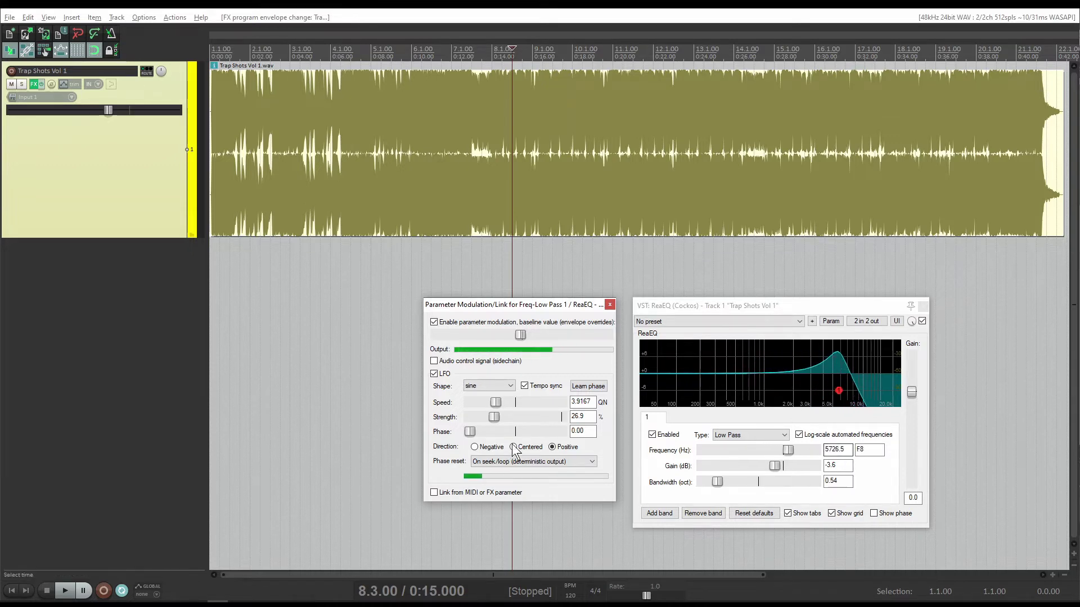
drag(490, 416, 522, 404)
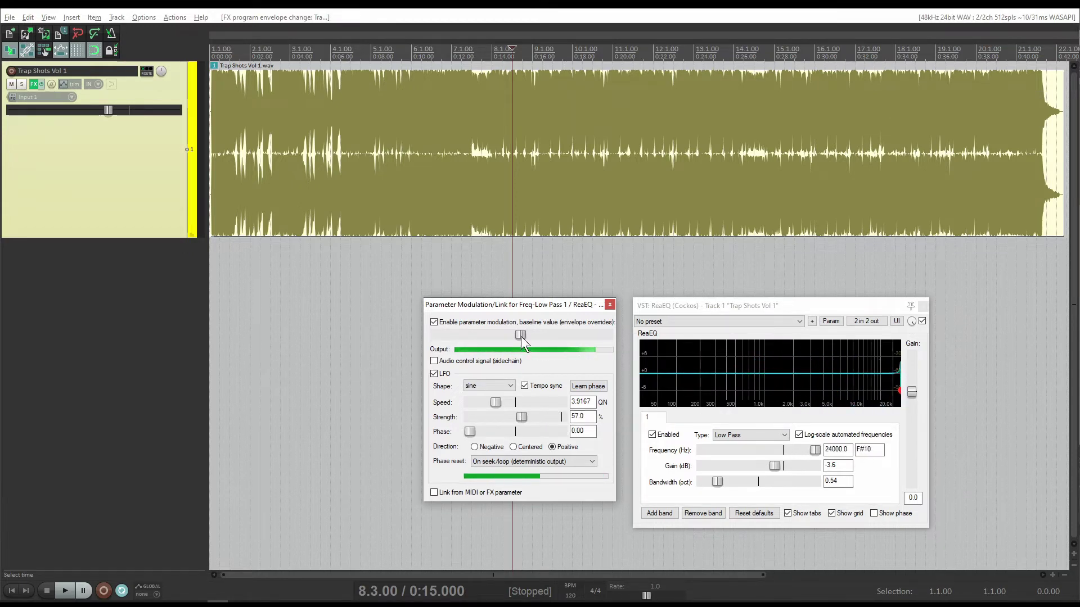
drag(521, 336, 471, 343)
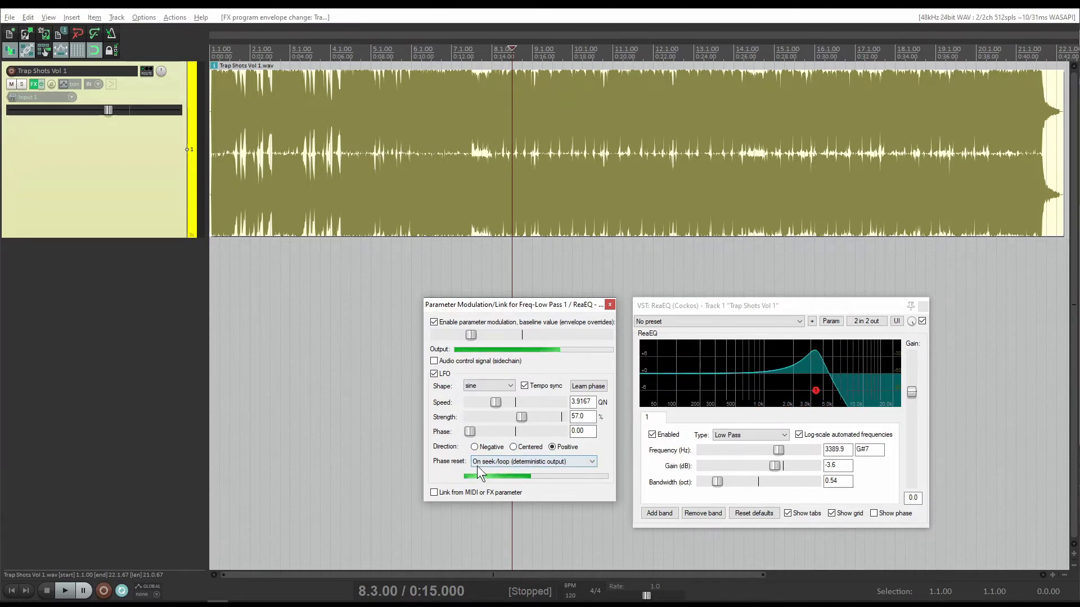
Step: Compare the Negative and Centered LFO directions, return to Positive and lower the baseline to about one tenth
click(474, 447)
click(513, 448)
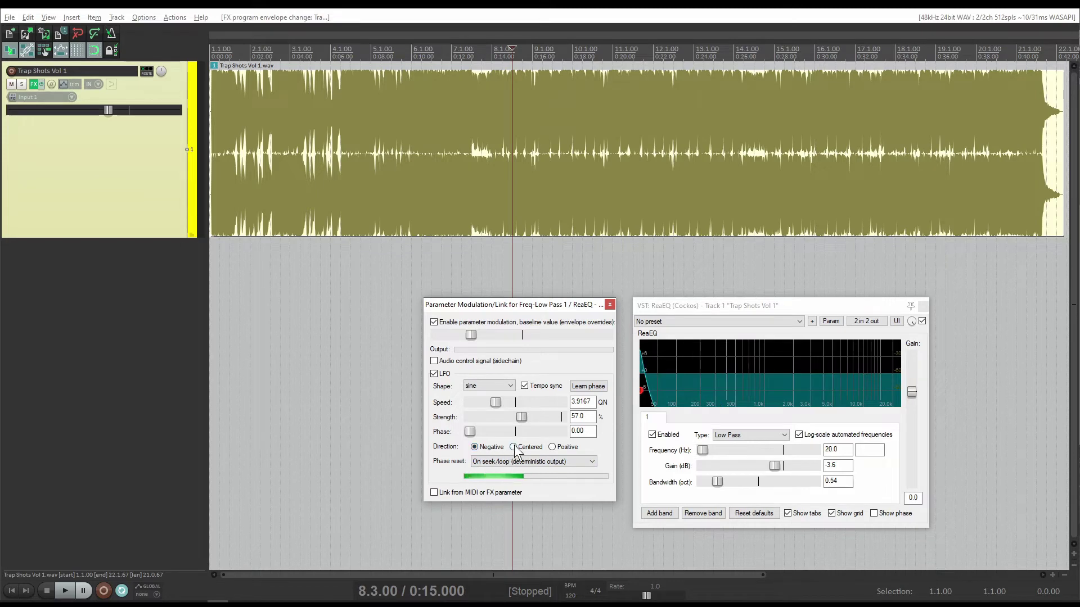
click(475, 447)
click(551, 447)
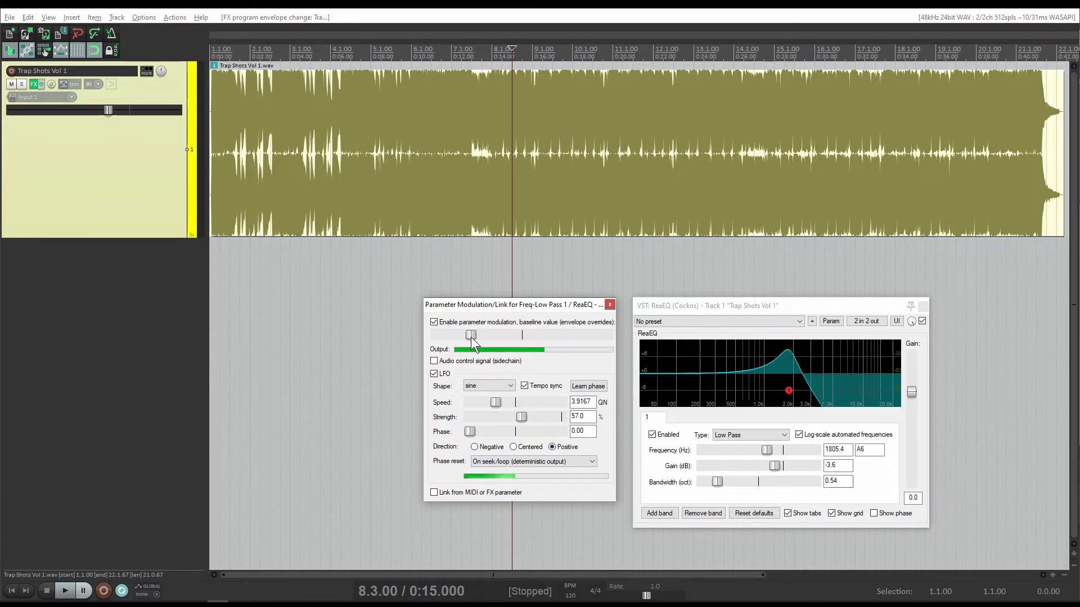
drag(470, 335, 452, 340)
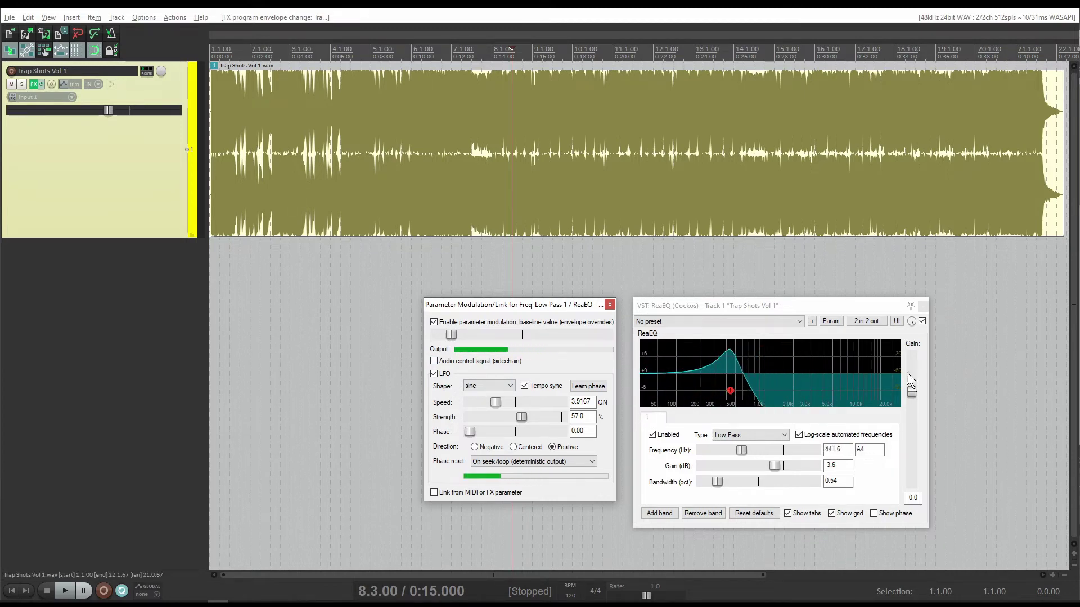
Step: Set the LFO direction to Negative and raise the modulation baseline to a little over four fifths
click(475, 447)
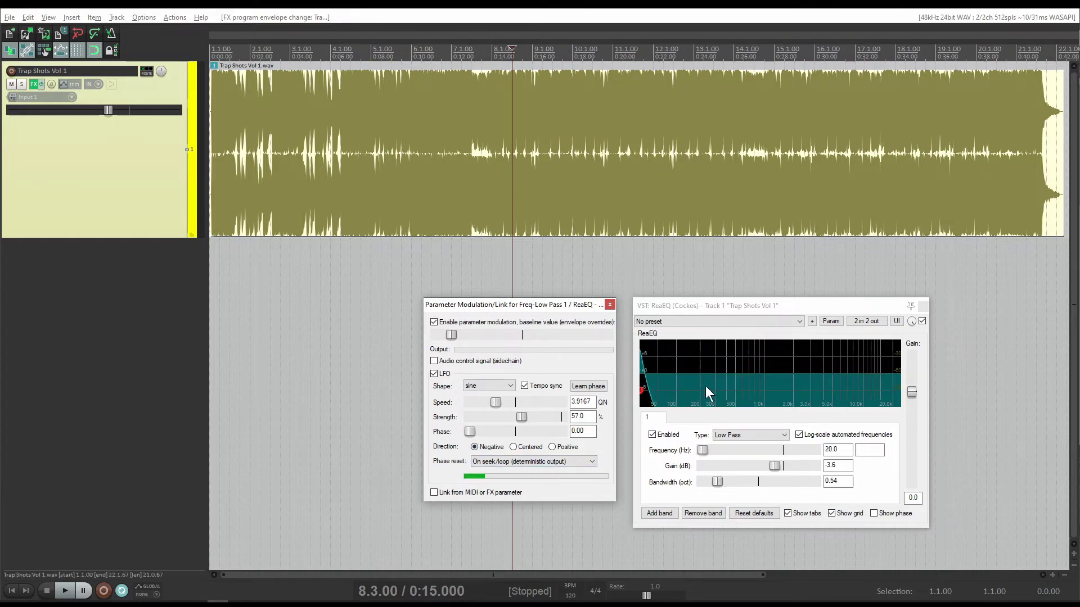
drag(531, 339, 569, 346)
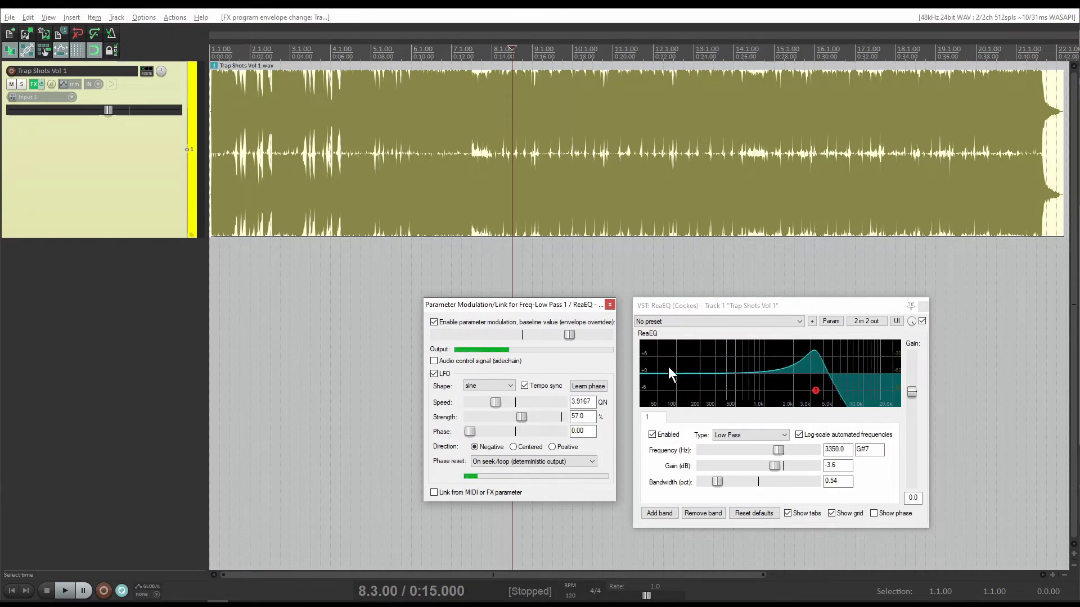
drag(570, 339, 578, 336)
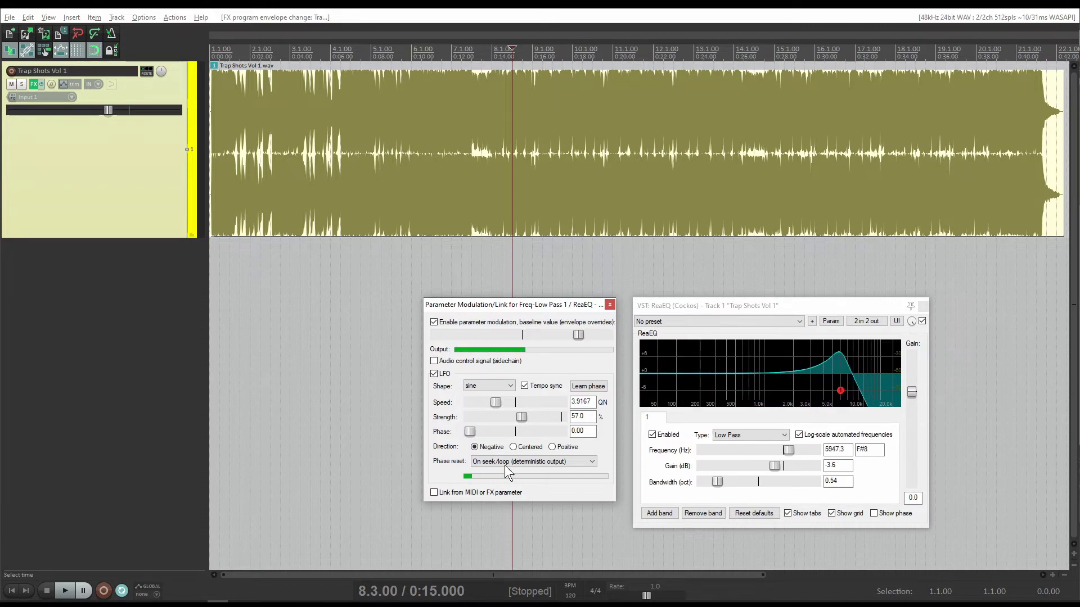
Step: Set the LFO direction to Centered and try the baseline at its midpoint and at about three quarters
click(513, 448)
drag(578, 336, 521, 336)
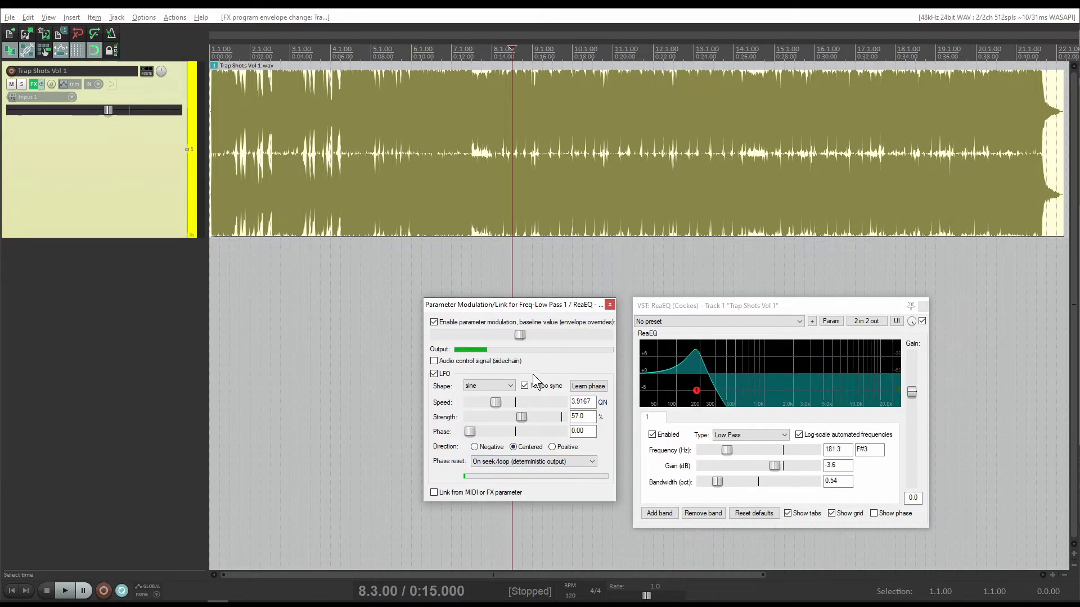
drag(520, 336, 523, 339)
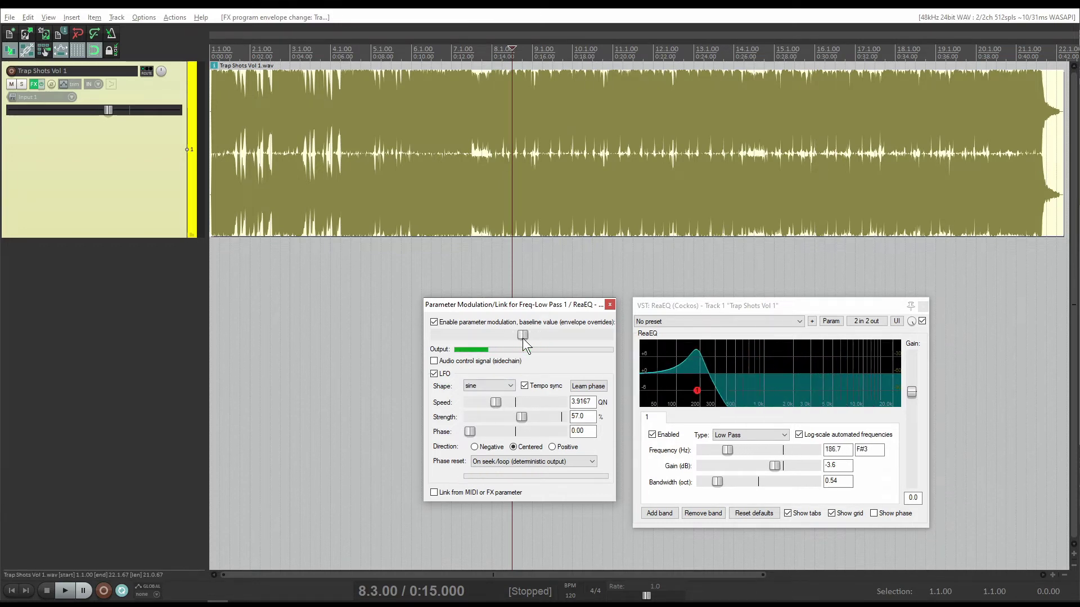
drag(523, 336, 565, 349)
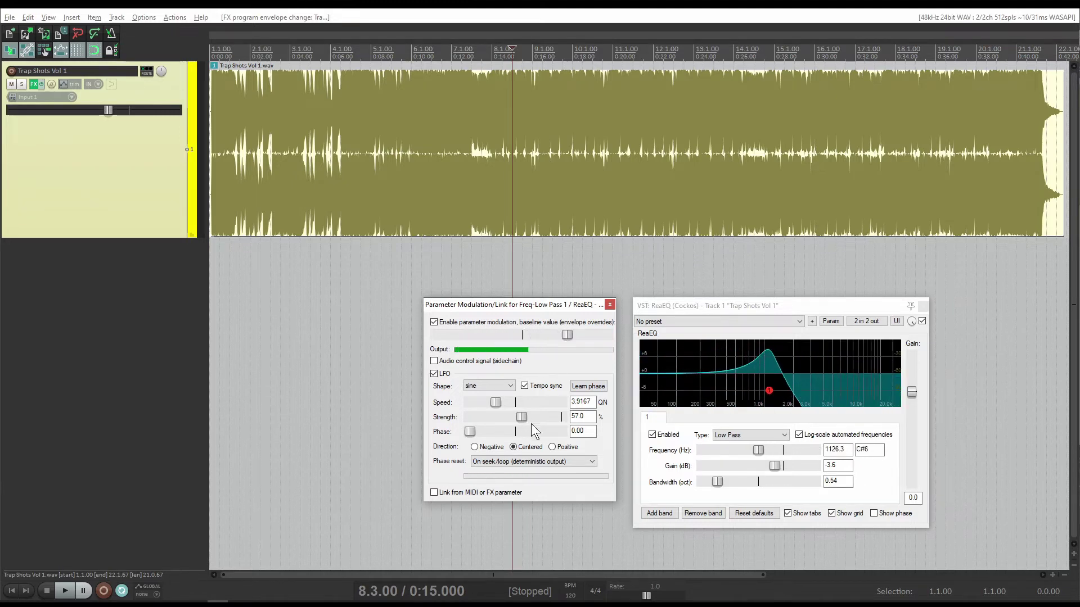
Step: Set the LFO to Positive direction, 100% strength and about 1.33 QN speed, with the baseline at about one tenth
click(552, 446)
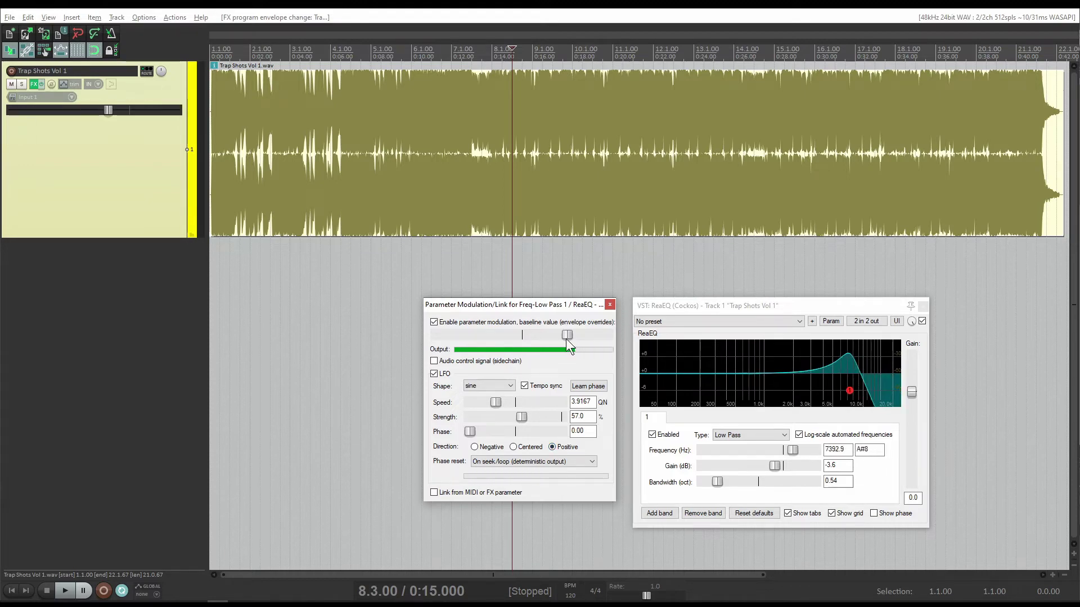
drag(566, 339, 455, 341)
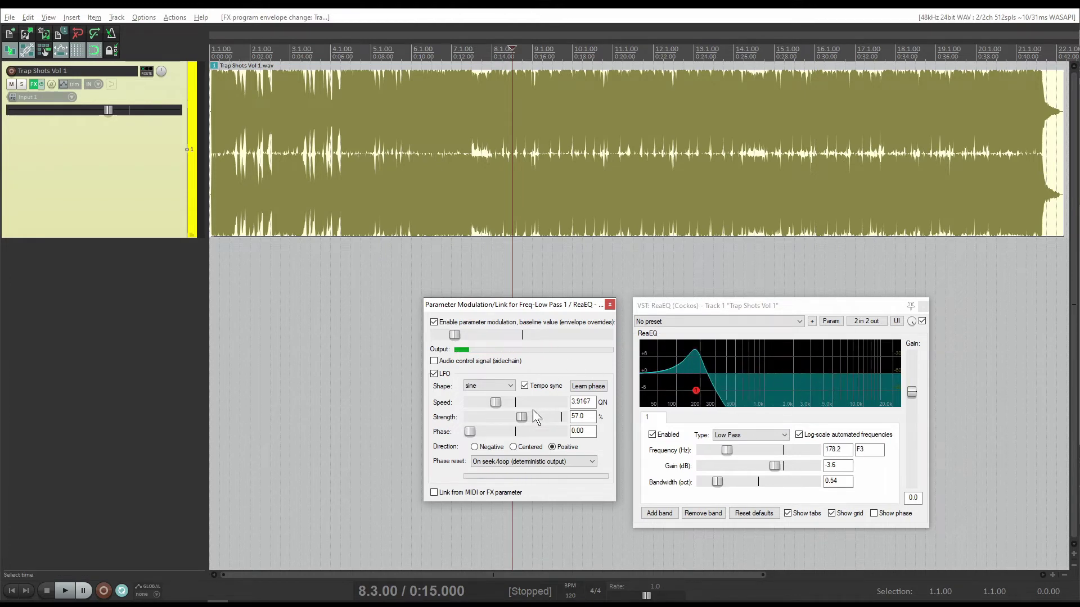
drag(533, 410, 578, 423)
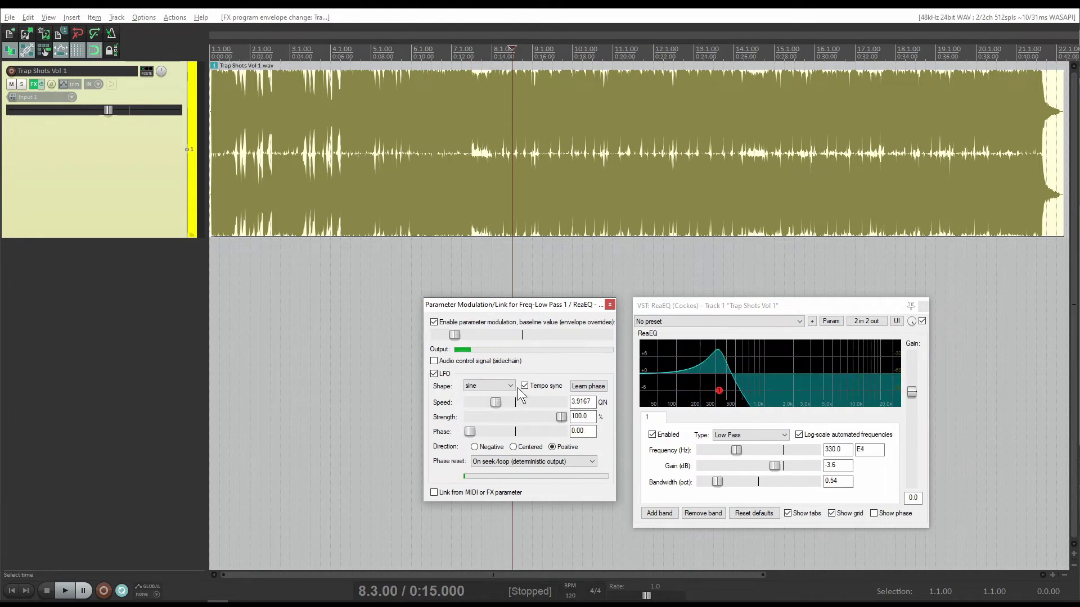
drag(496, 402, 515, 402)
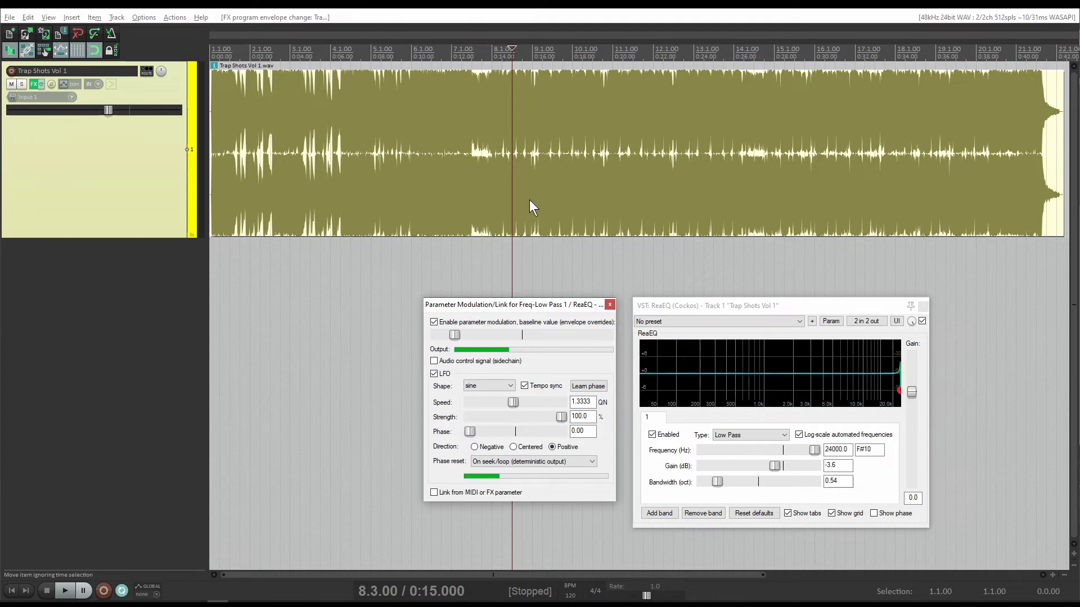
Step: Play the track twice to audition the modulated low-pass filter, stopping playback after each listen
key(space)
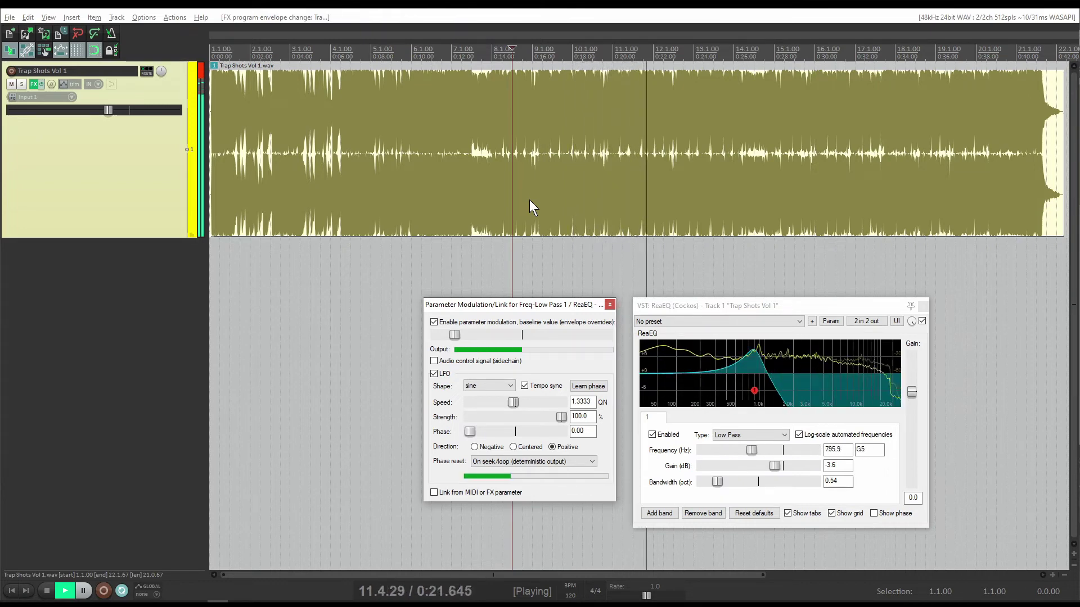
key(space)
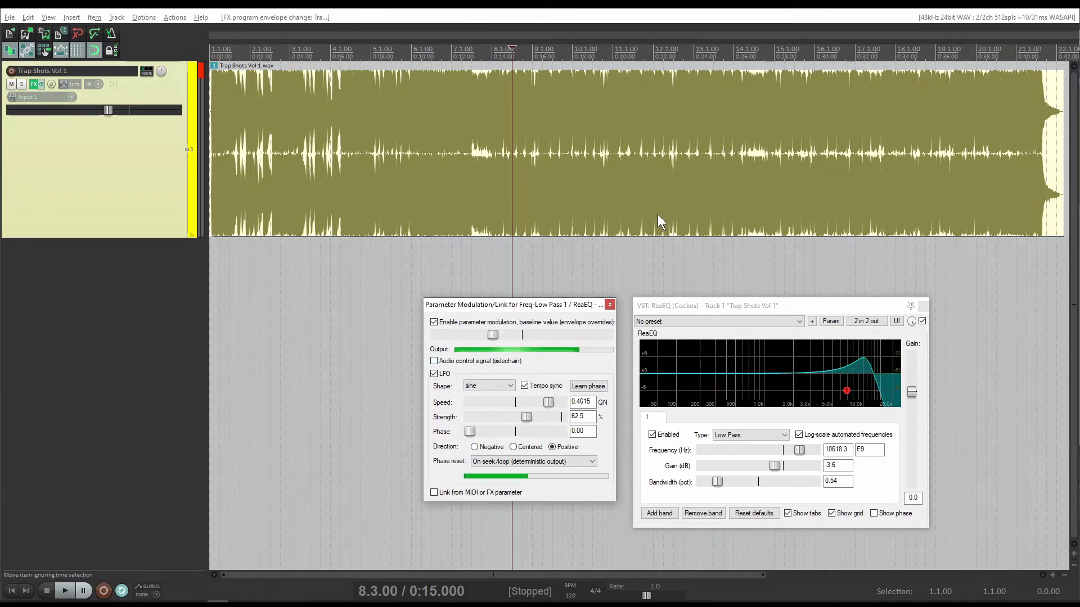
key(space)
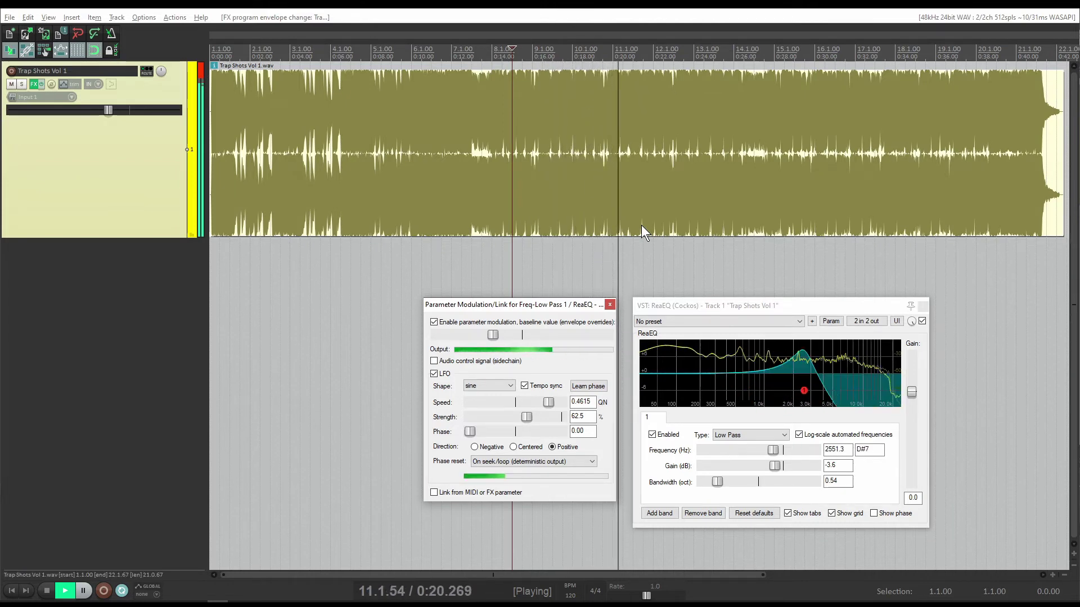
key(space)
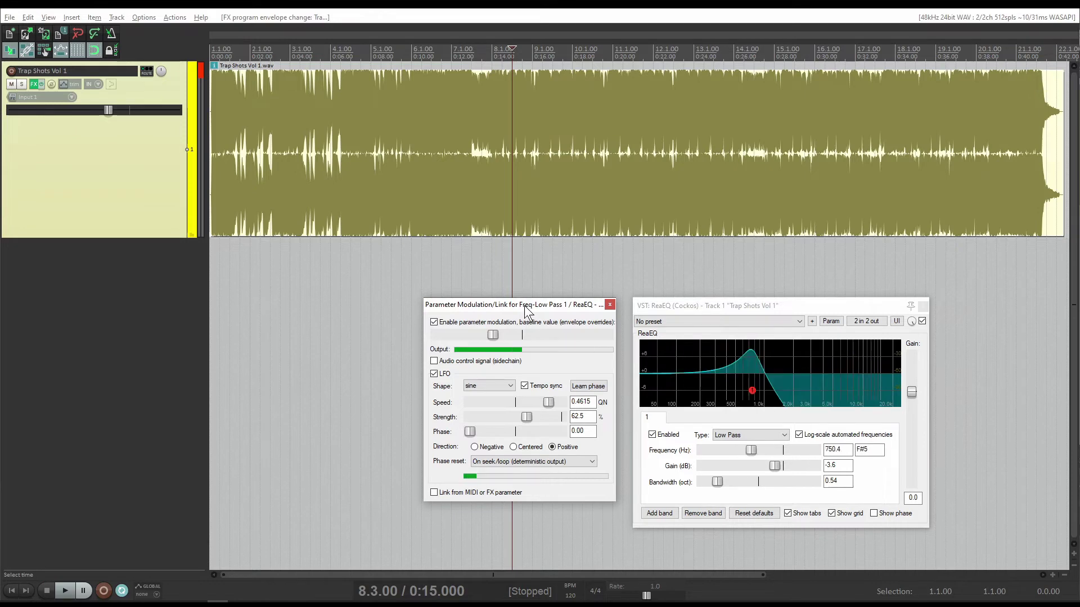
Step: Move the parameter modulation and ReaEQ windows lower and reduce the track height to clear space beneath the track
drag(524, 318, 516, 375)
drag(709, 311, 749, 347)
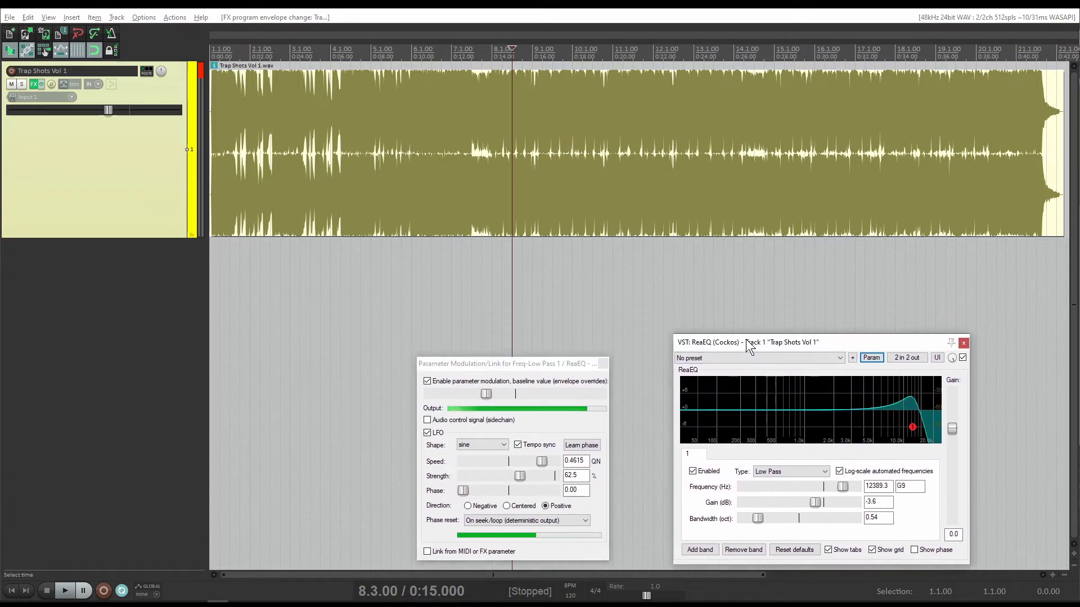
scroll(121, 246, down, 3)
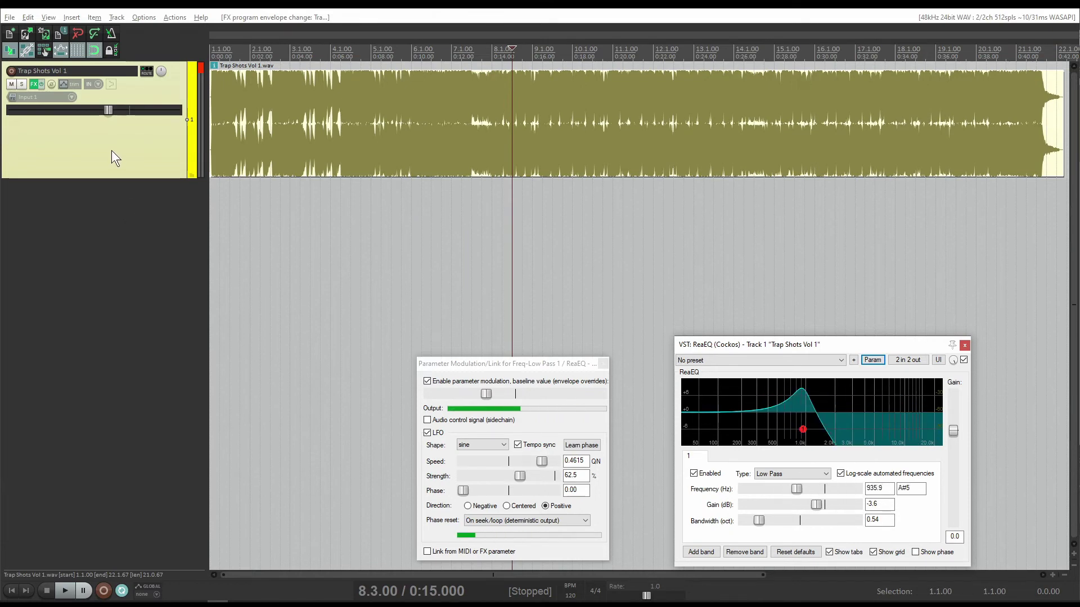
Step: Open the envelope list for the Trap Shots Vol 1 track and activate ReaEQ's Bypass envelope
click(61, 84)
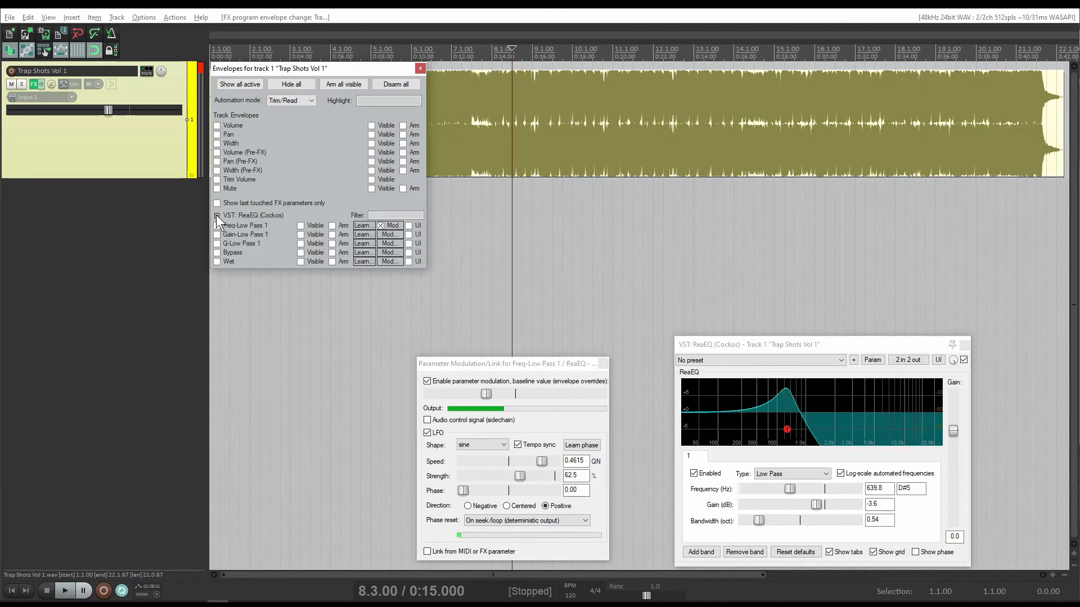
click(223, 251)
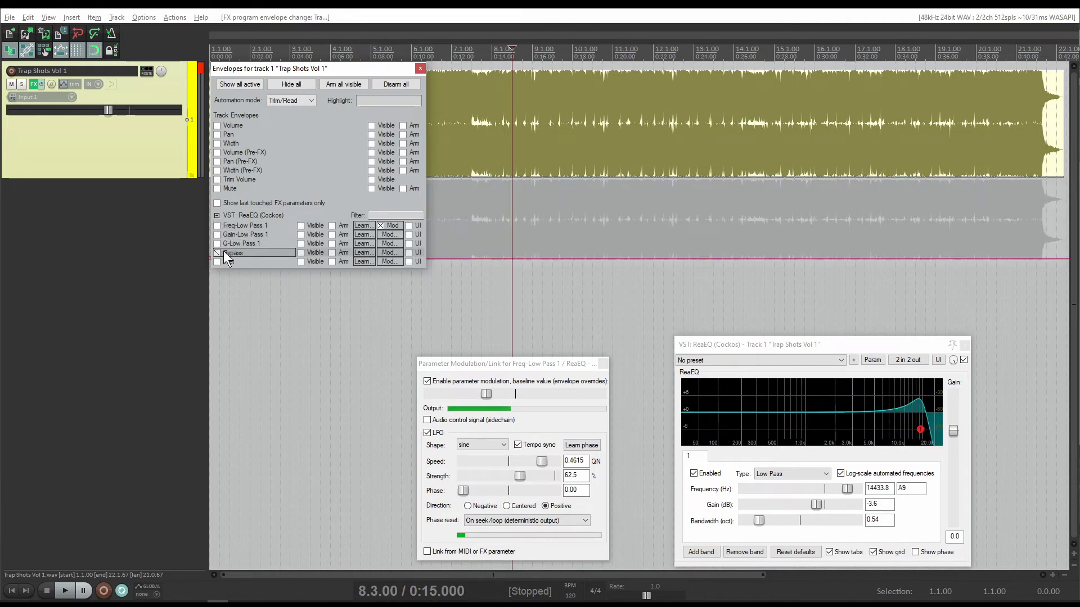
Step: Close the track's envelope list and briefly play the track with ReaEQ active, stopping playback
click(421, 68)
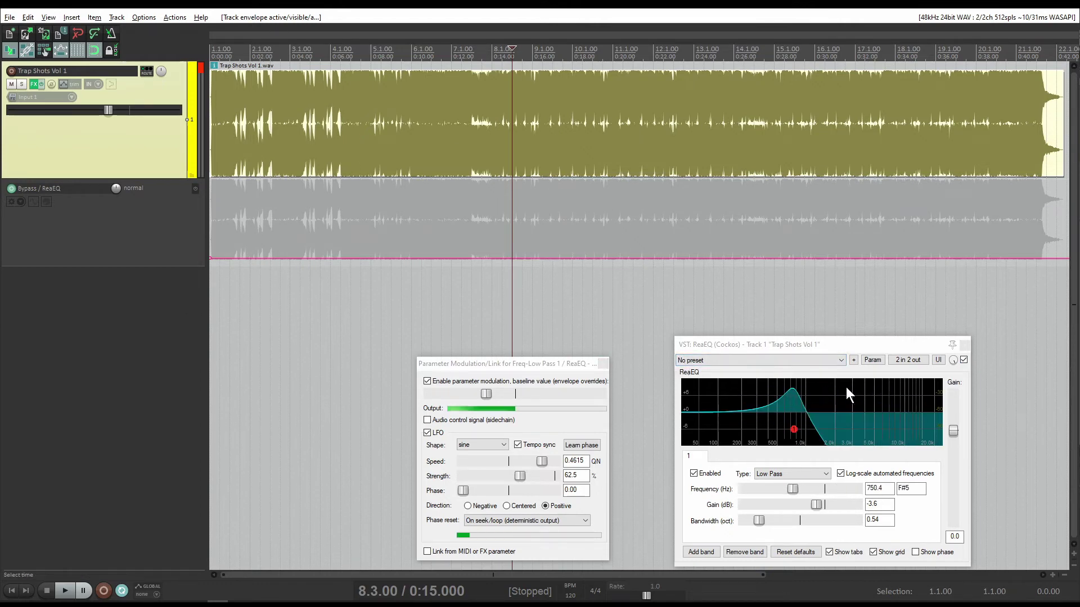
key(space)
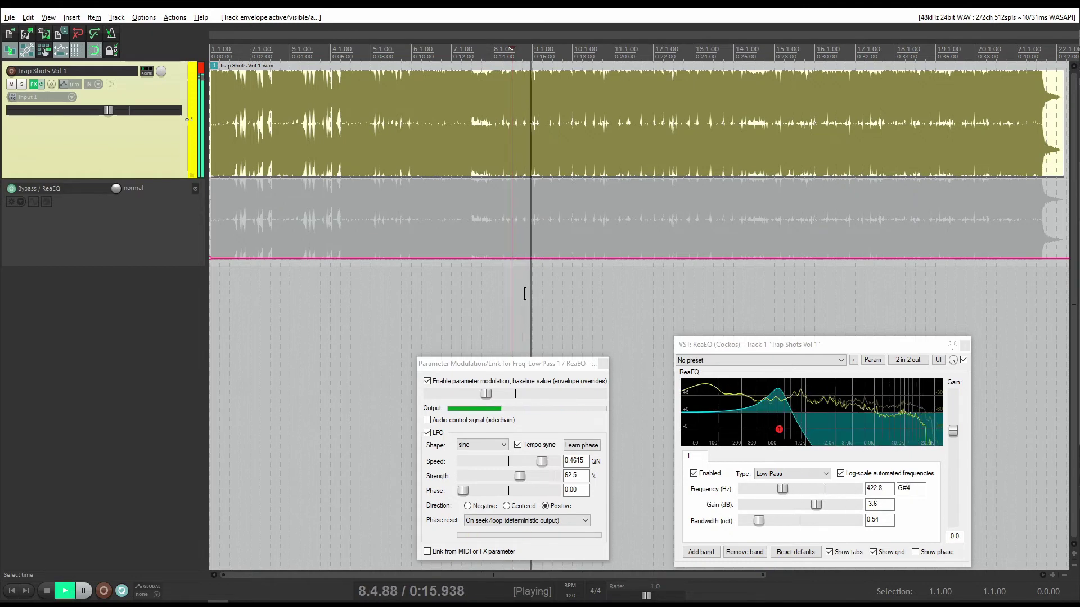
key(space)
Step: Raise the whole ReaEQ Bypass envelope to bypassed and play the track briefly to hear it unfiltered
drag(525, 258, 518, 194)
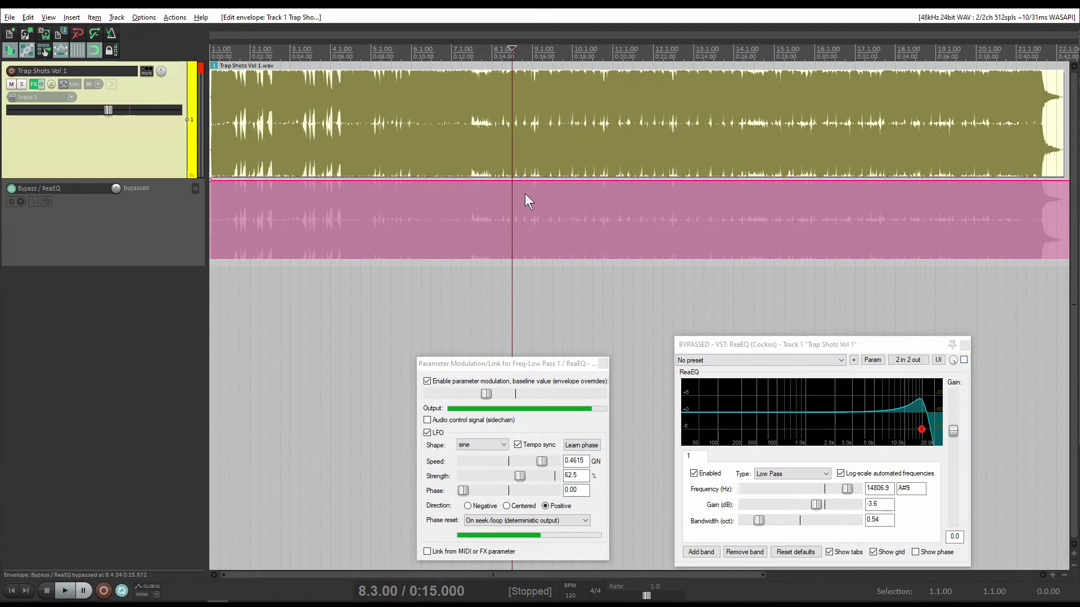
drag(525, 181, 526, 258)
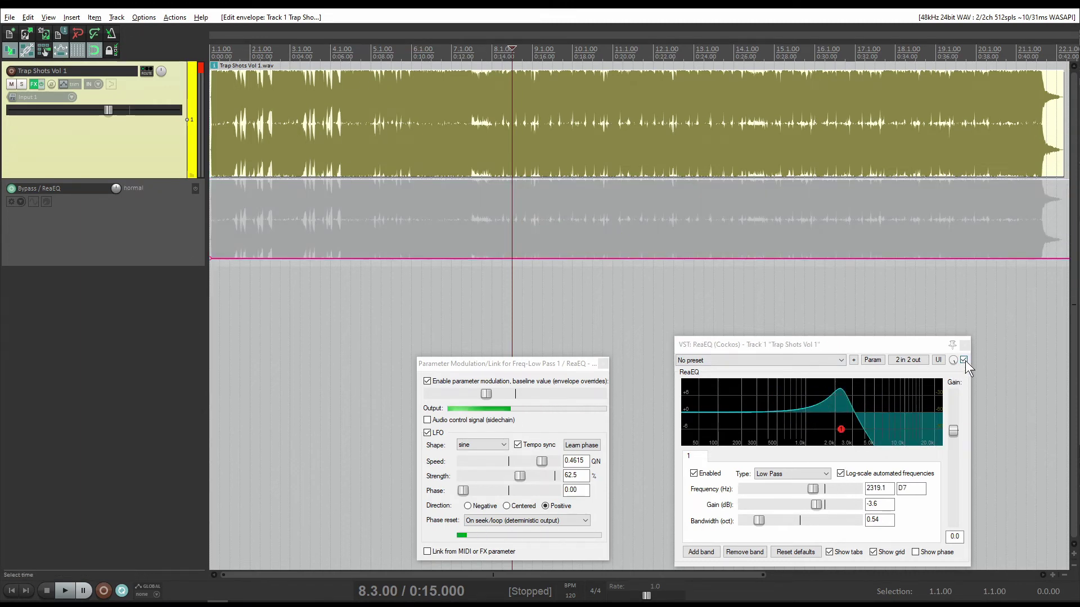
drag(545, 259, 543, 194)
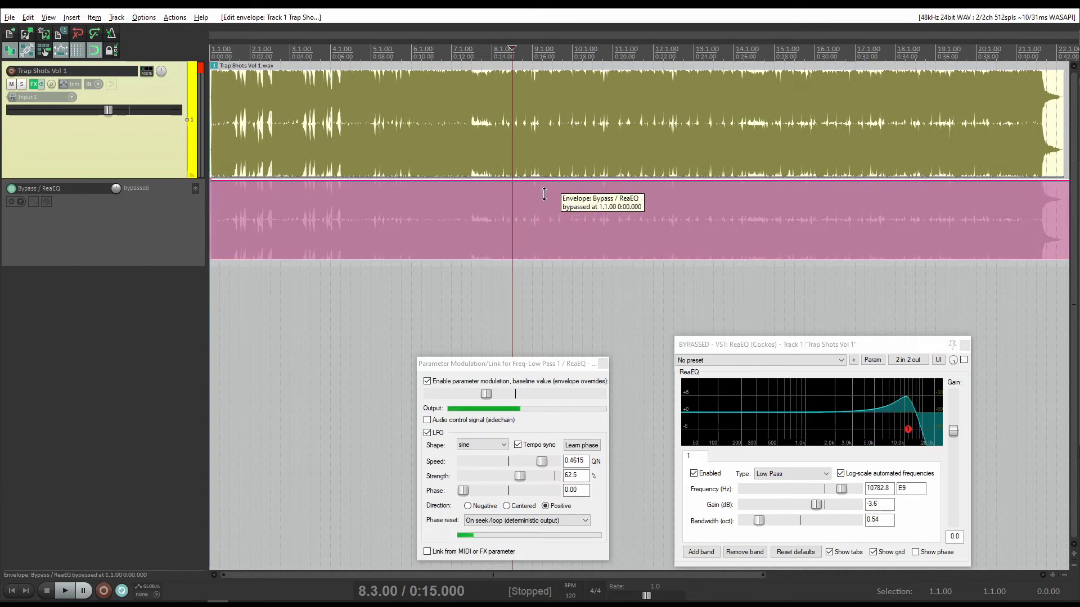
key(space)
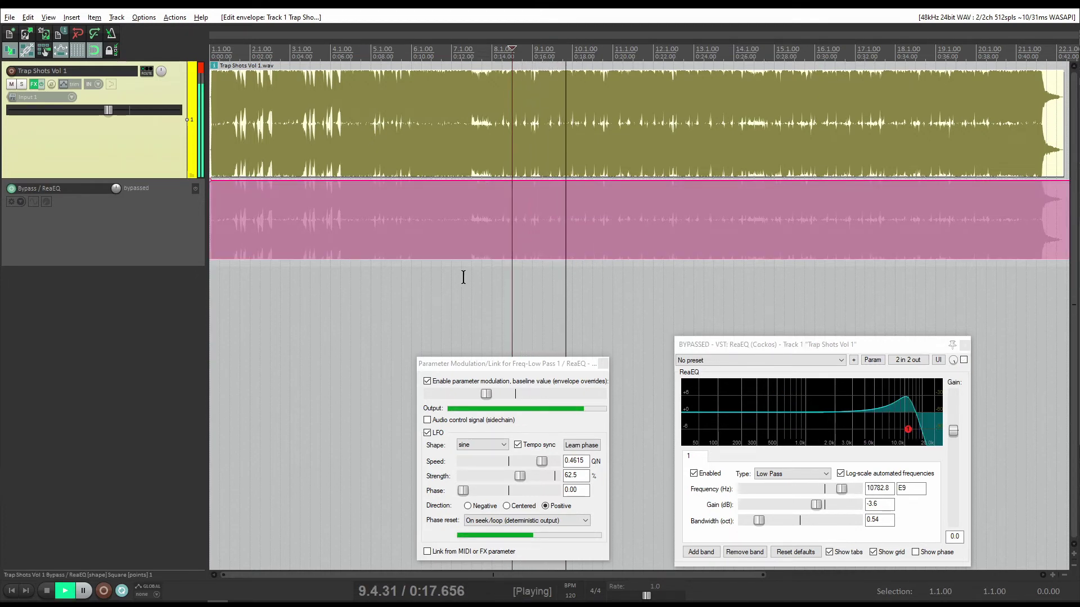
key(space)
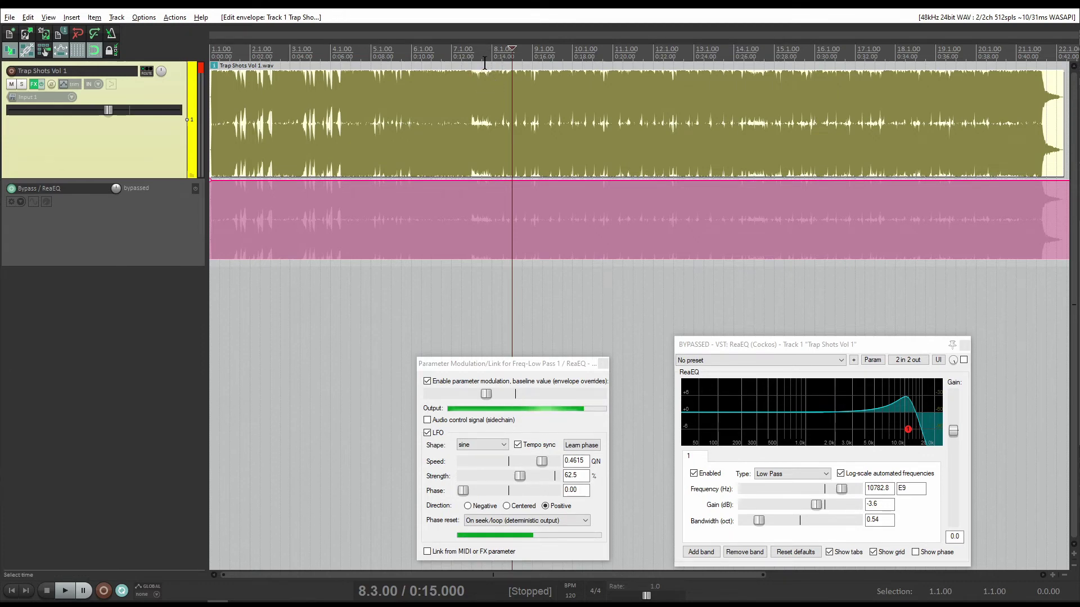
Step: Clear the time selection, play from about bar 6, and pause near 7.4.61 to locate the filter's start
drag(485, 63, 599, 78)
click(598, 79)
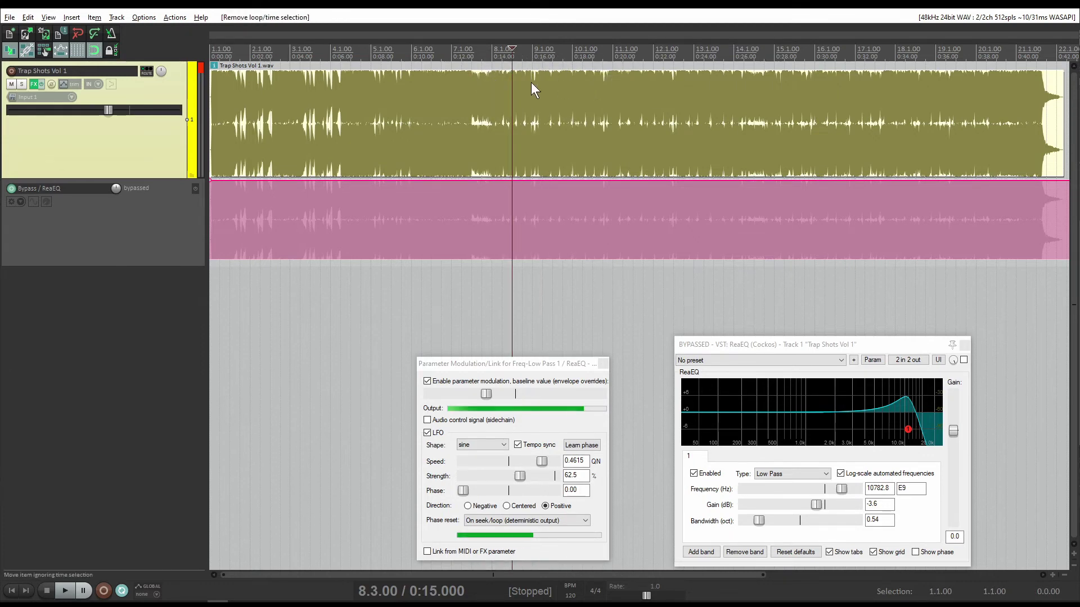
click(432, 73)
key(space)
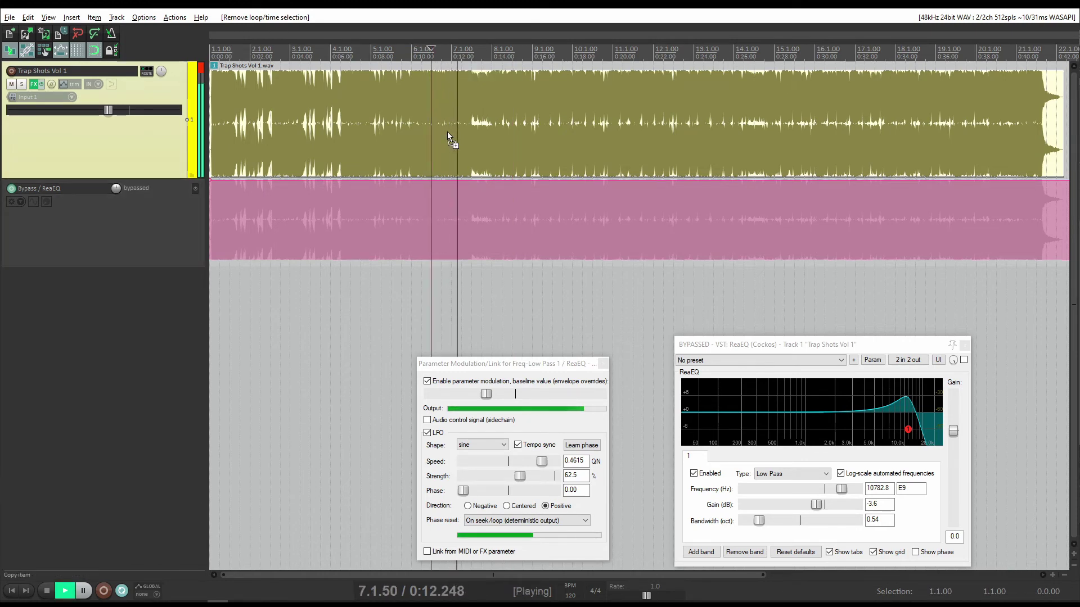
key(ctrl+space)
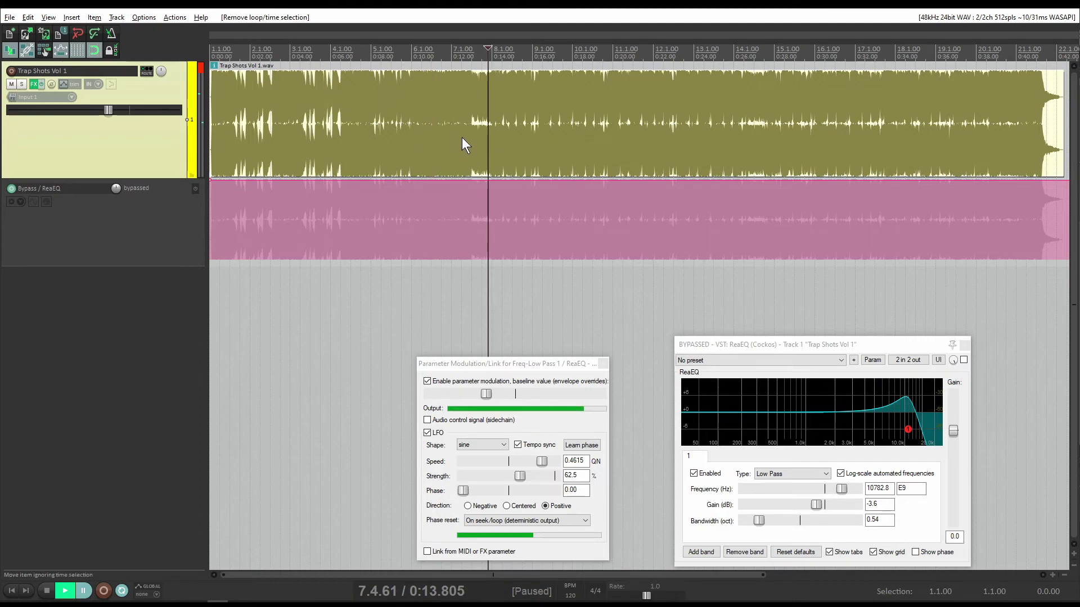
Step: Place the edit cursor on the transient at 7.4.67 and insert a Bypass envelope point there
scroll(562, 124, up, 10)
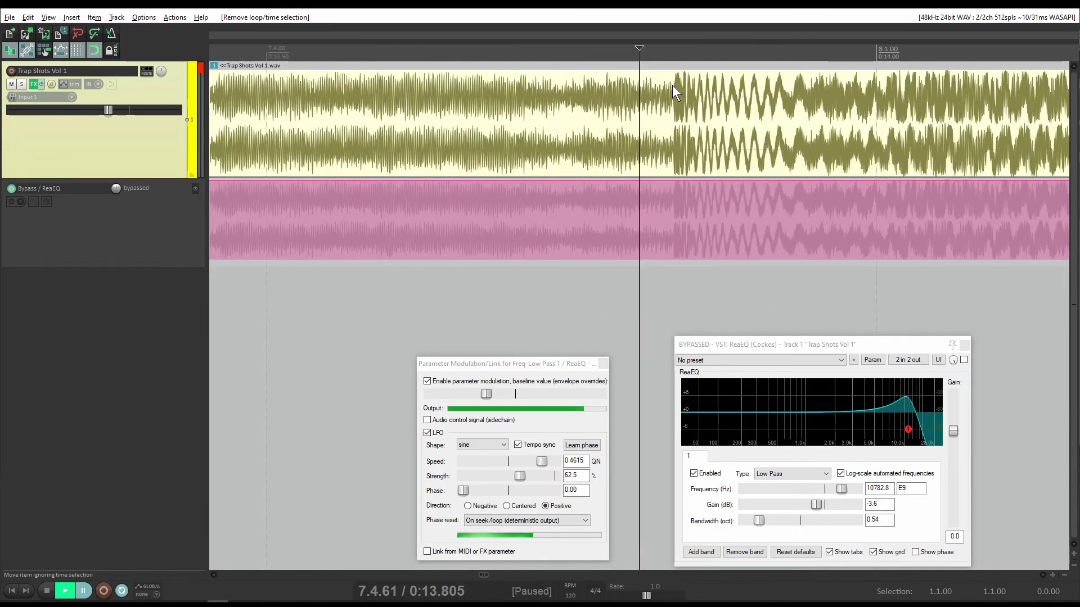
key(Page_Down)
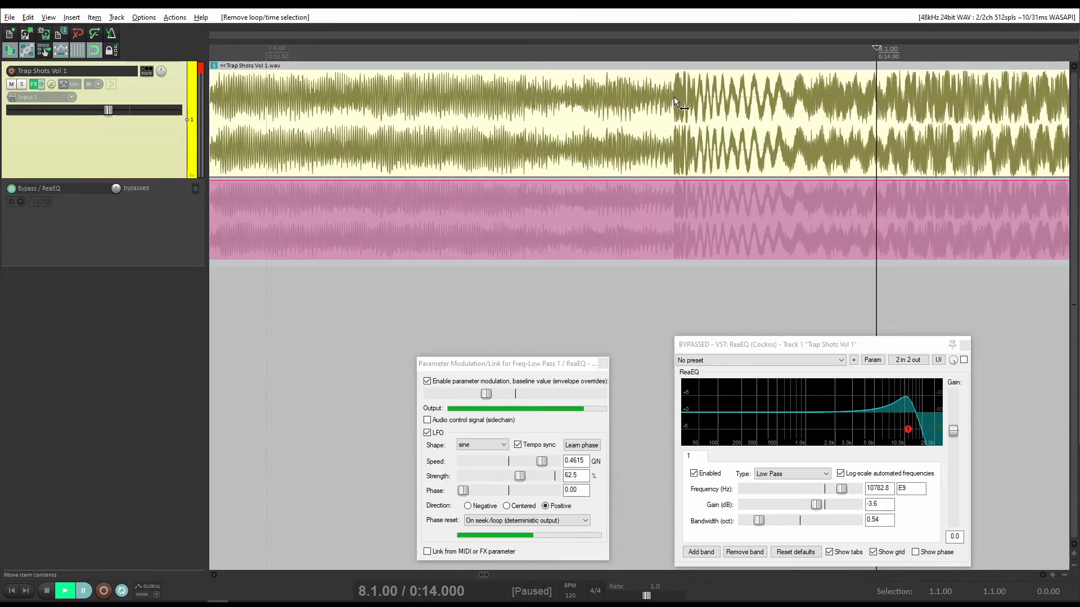
click(673, 93)
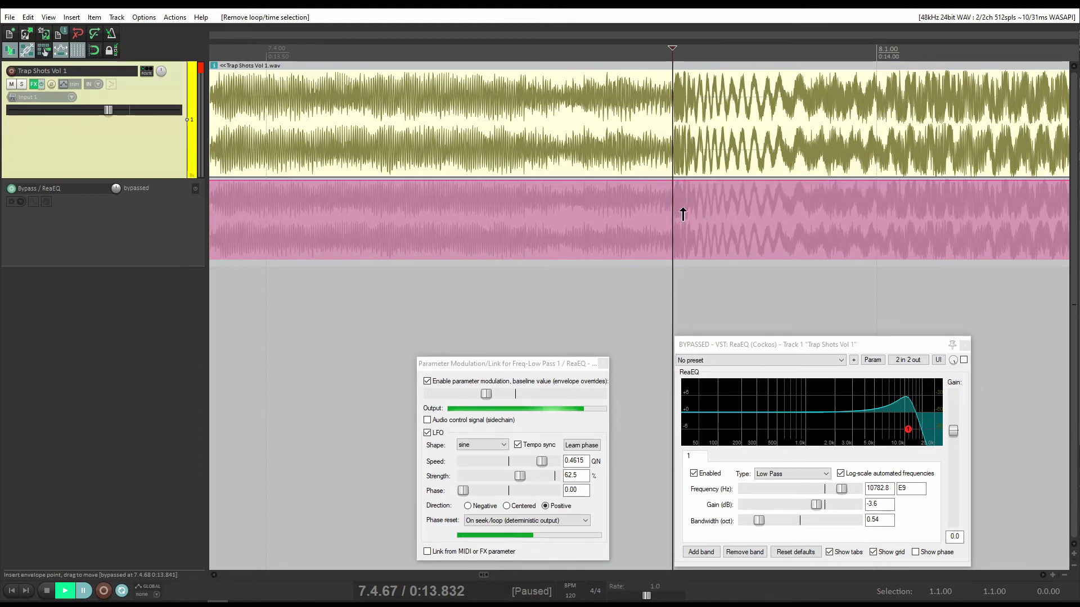
click(672, 181)
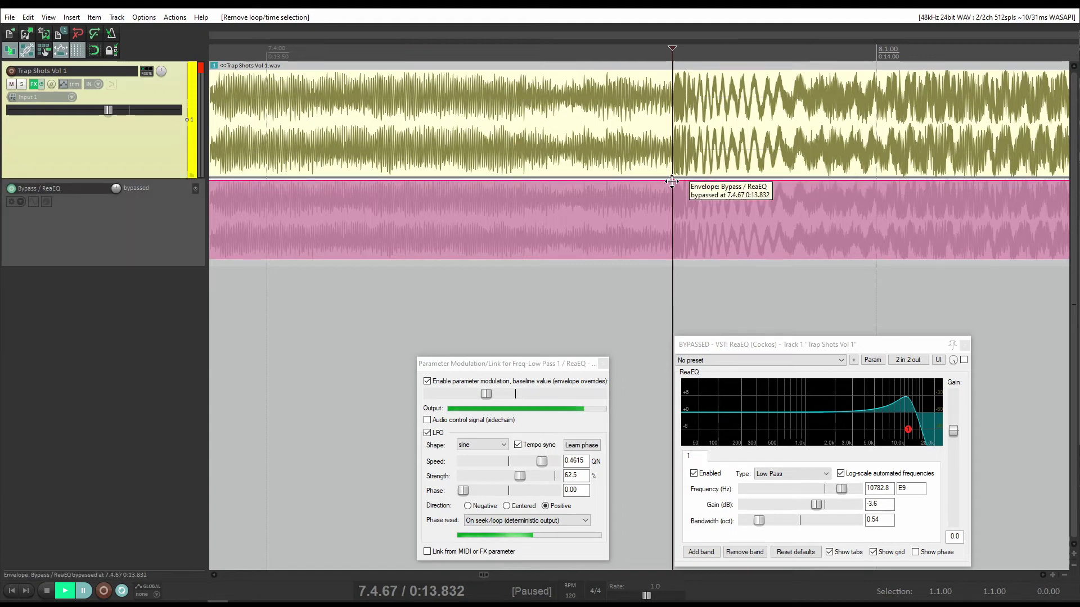
click(672, 181)
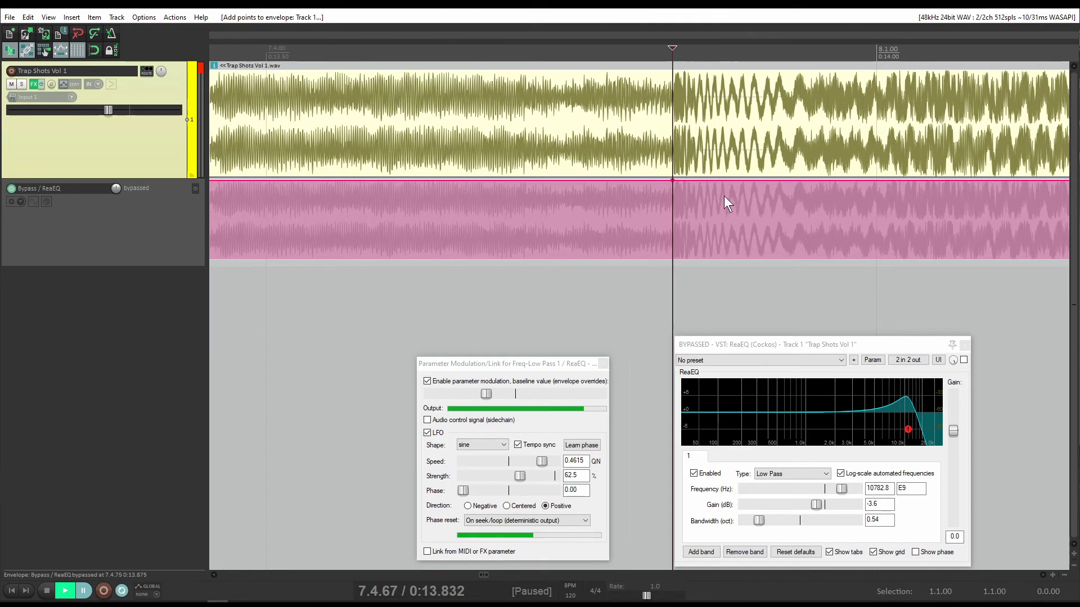
Step: Play on from the first point, pause near 11.2.47, and insert a second Bypass envelope point there
scroll(734, 190, down, 5)
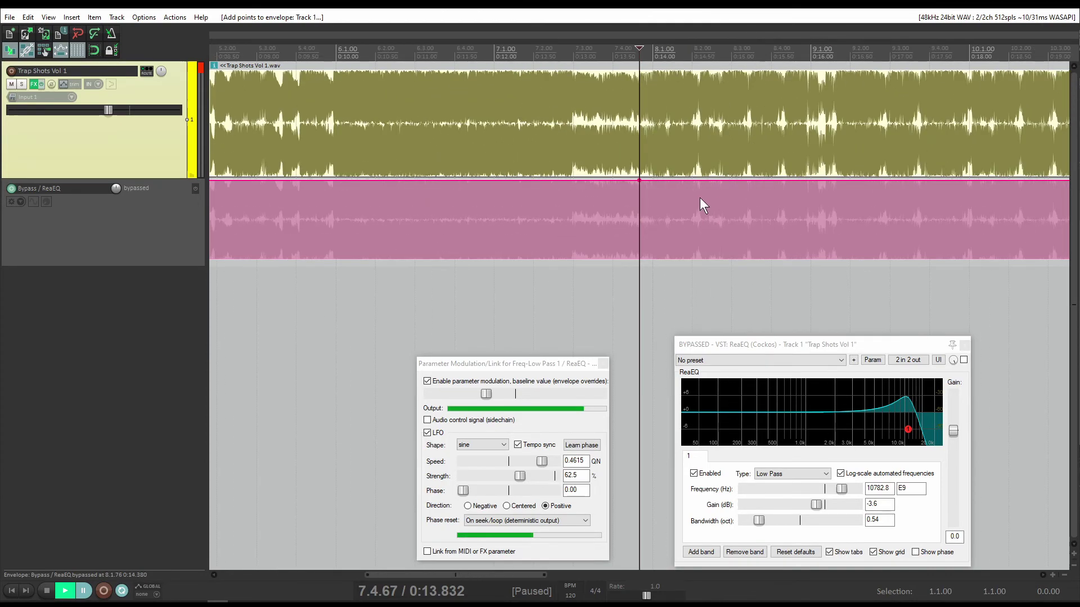
key(space)
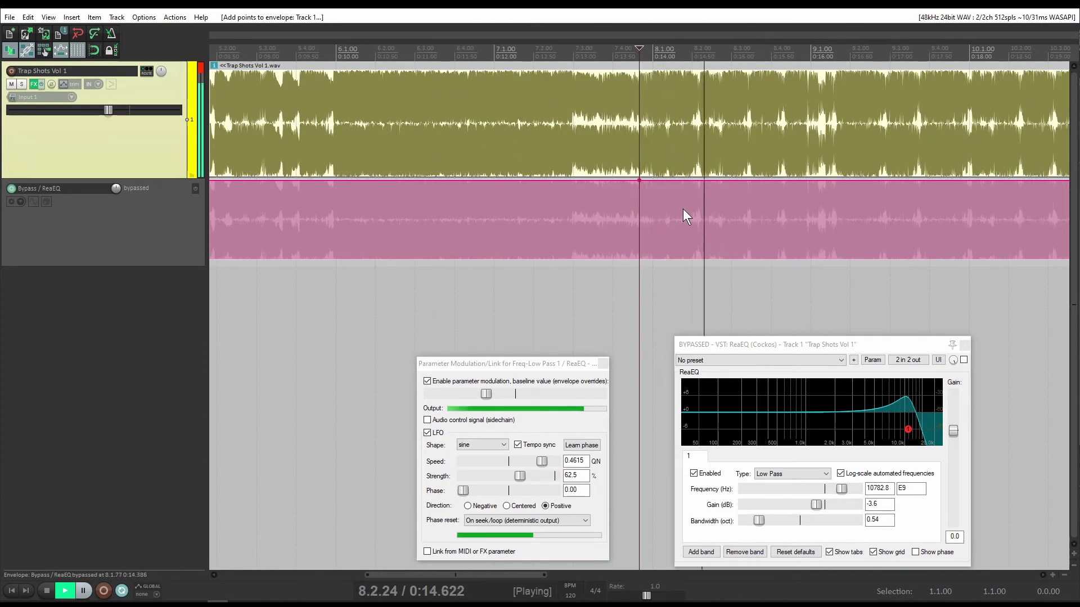
scroll(708, 203, down, 4)
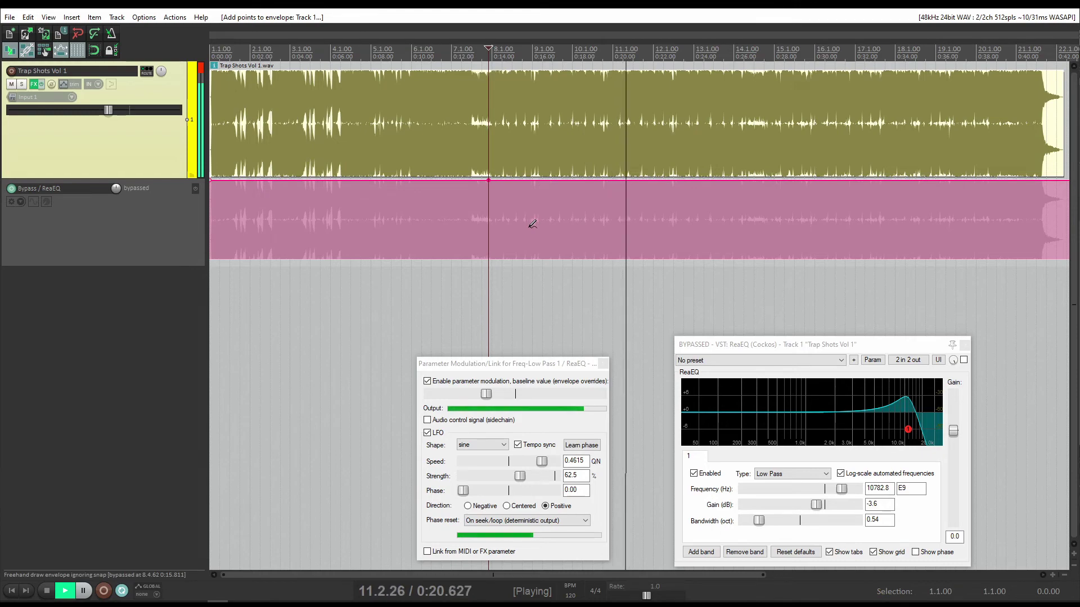
key(ctrl+space)
scroll(646, 181, up, 10)
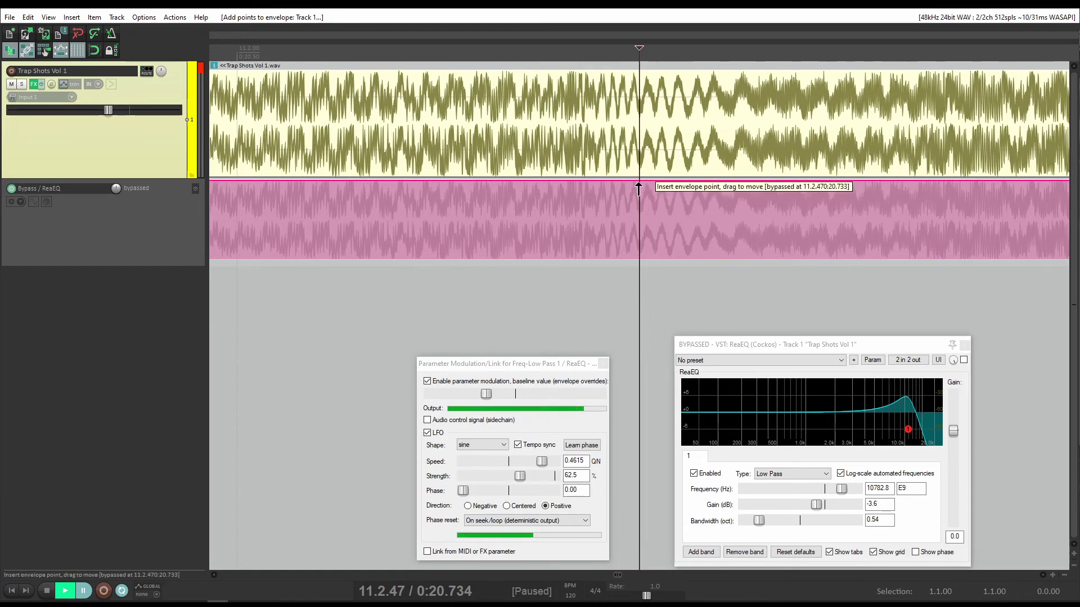
scroll(680, 197, down, 8)
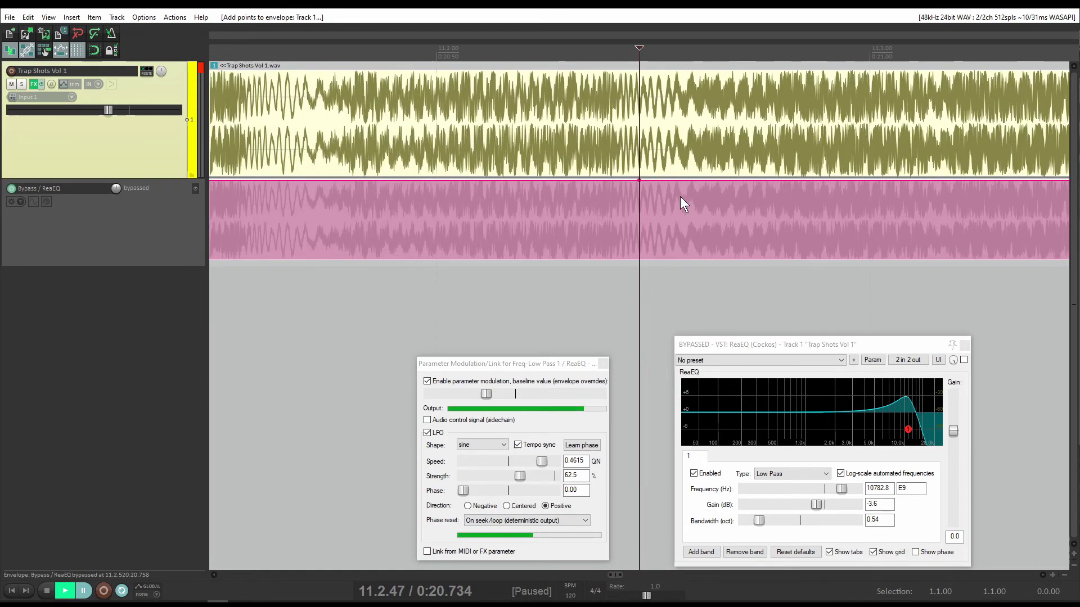
scroll(671, 200, down, 4)
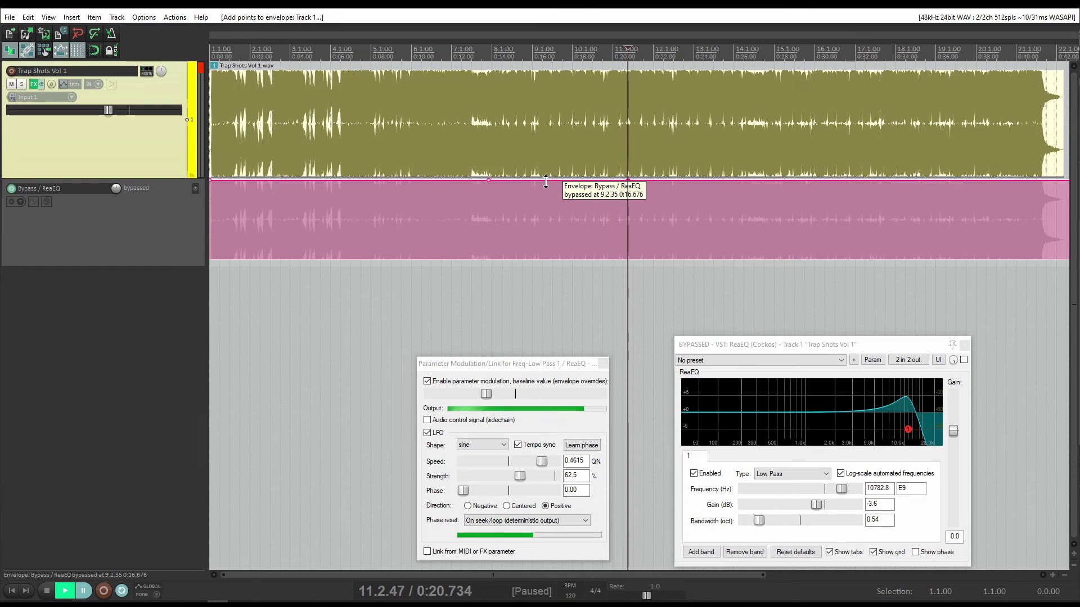
Step: Lower the Bypass envelope segment between the two points to normal and audition the transitions from about 5.4.13
drag(545, 182, 551, 238)
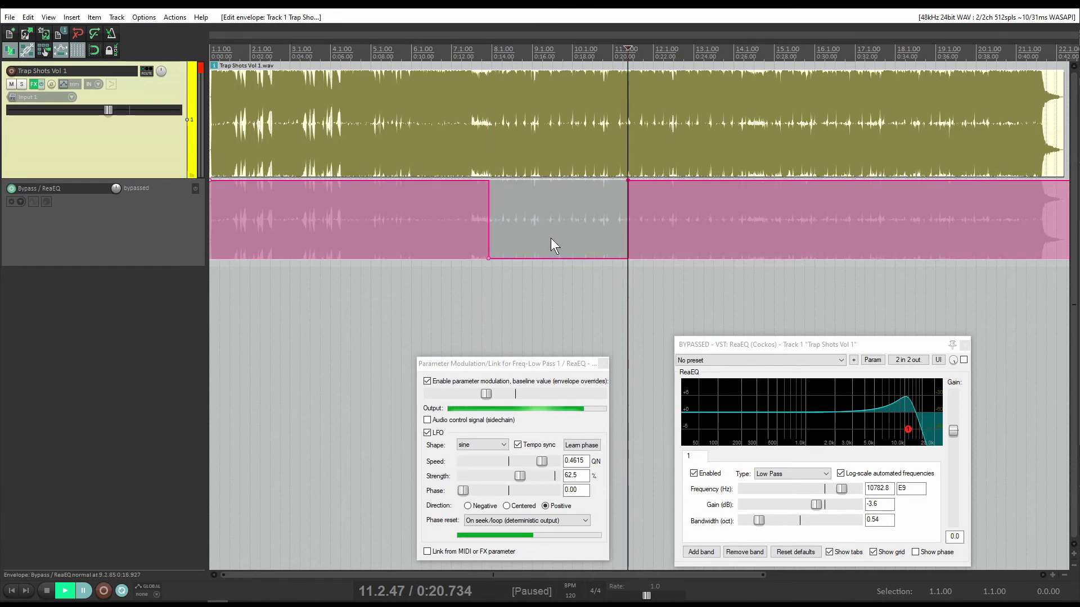
click(401, 56)
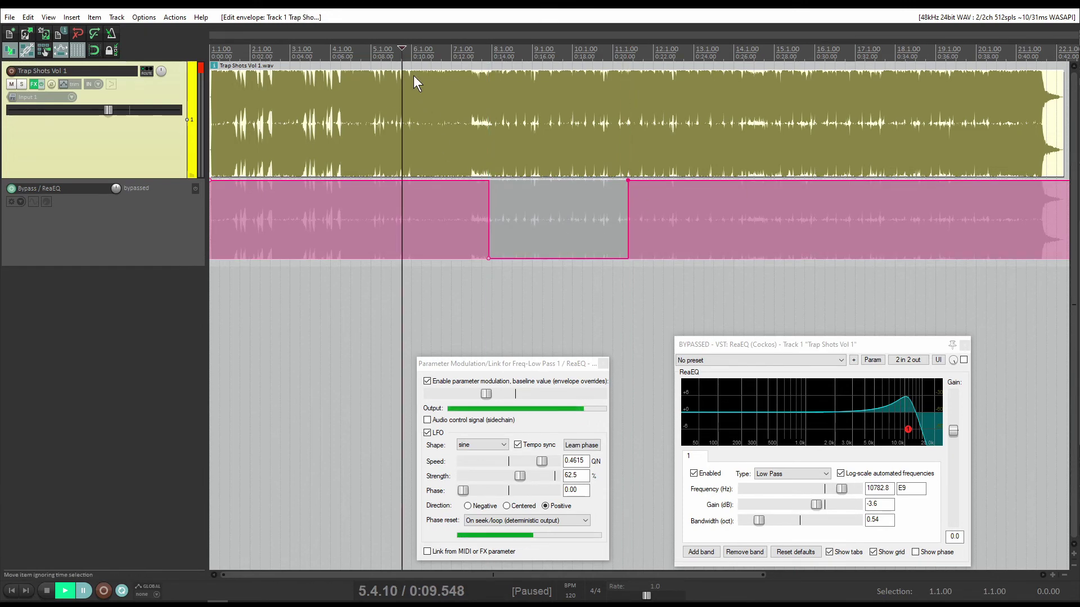
click(730, 77)
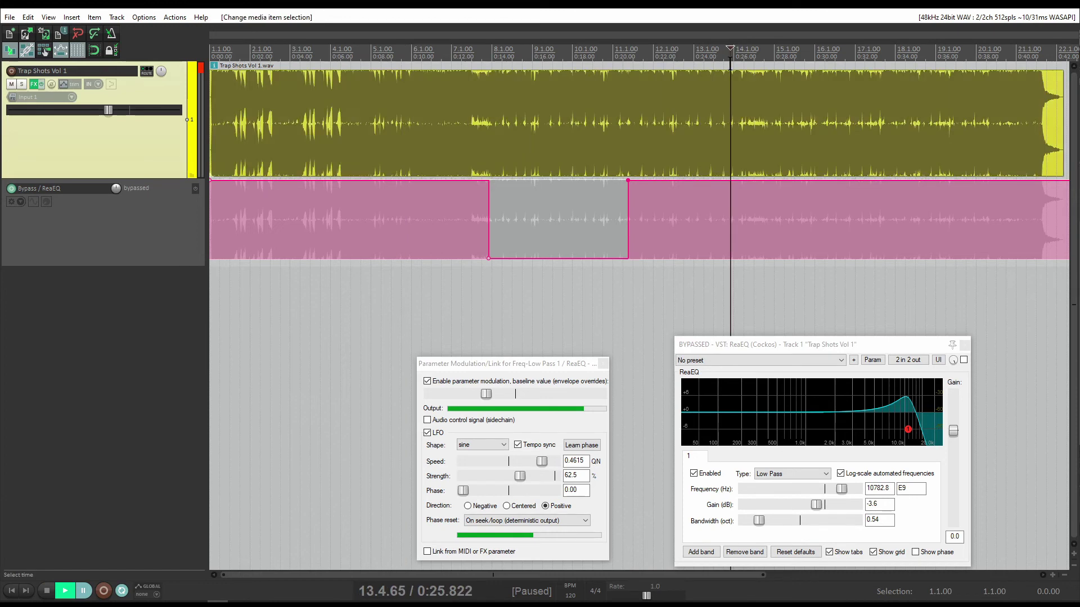
click(559, 62)
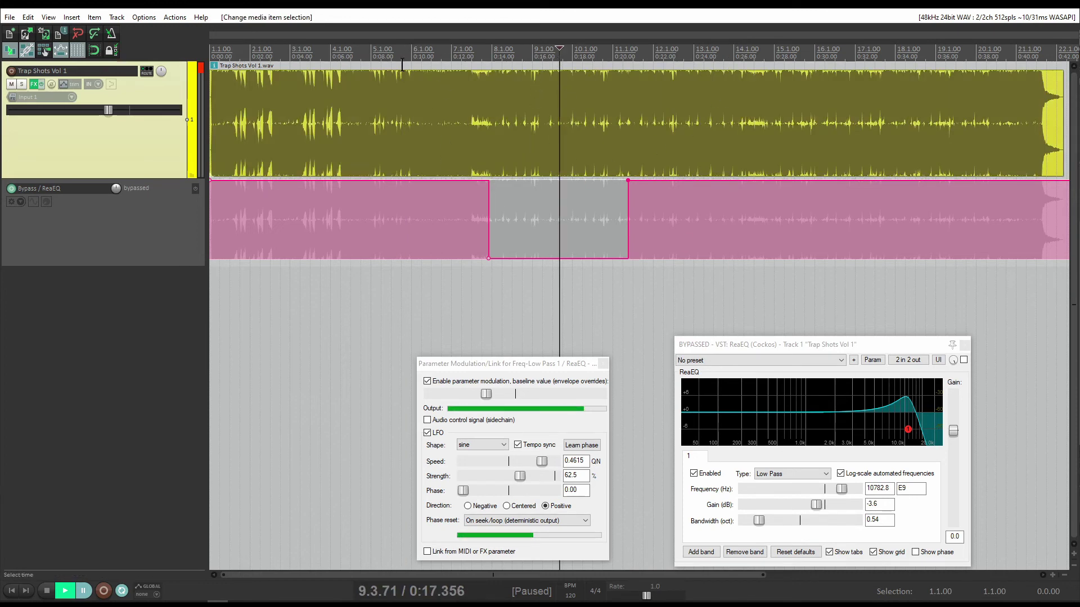
key(space)
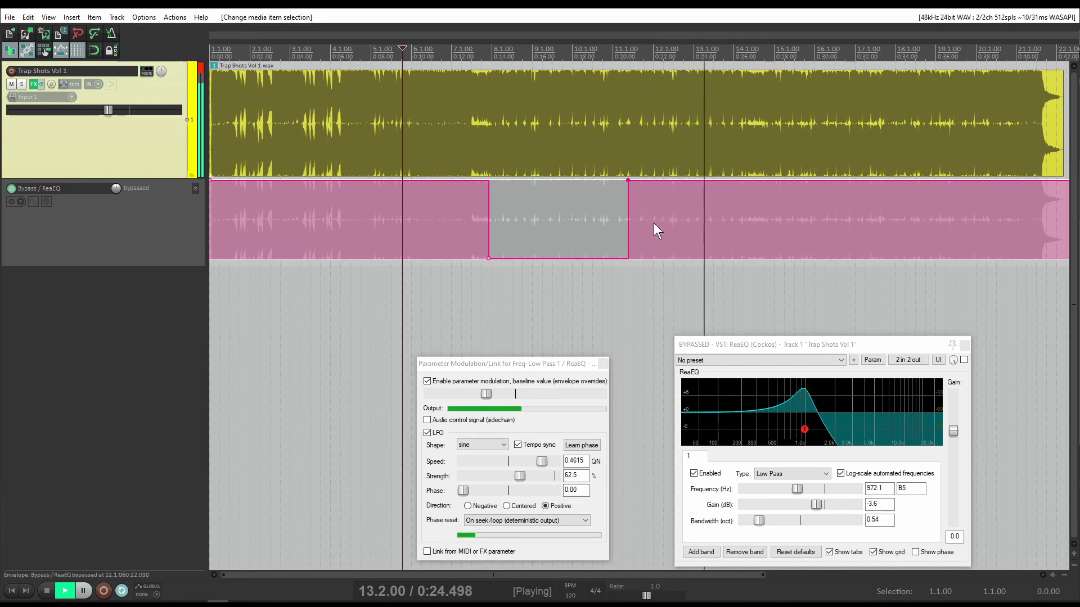
key(space)
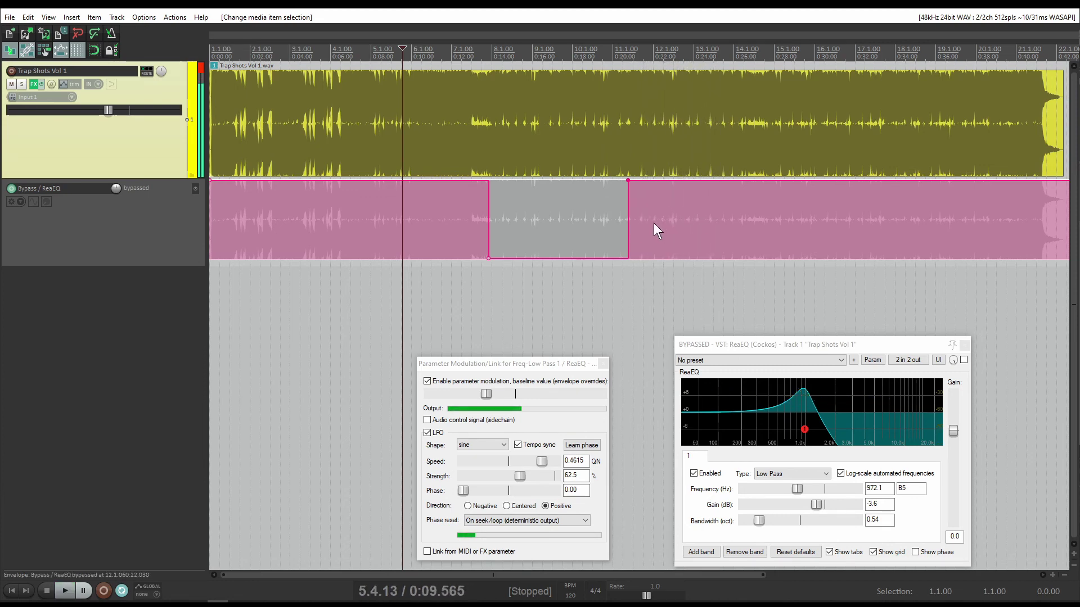
Step: Shift the second Bypass envelope point earlier to the transient at about 11.2.38
click(626, 68)
scroll(716, 208, up, 6)
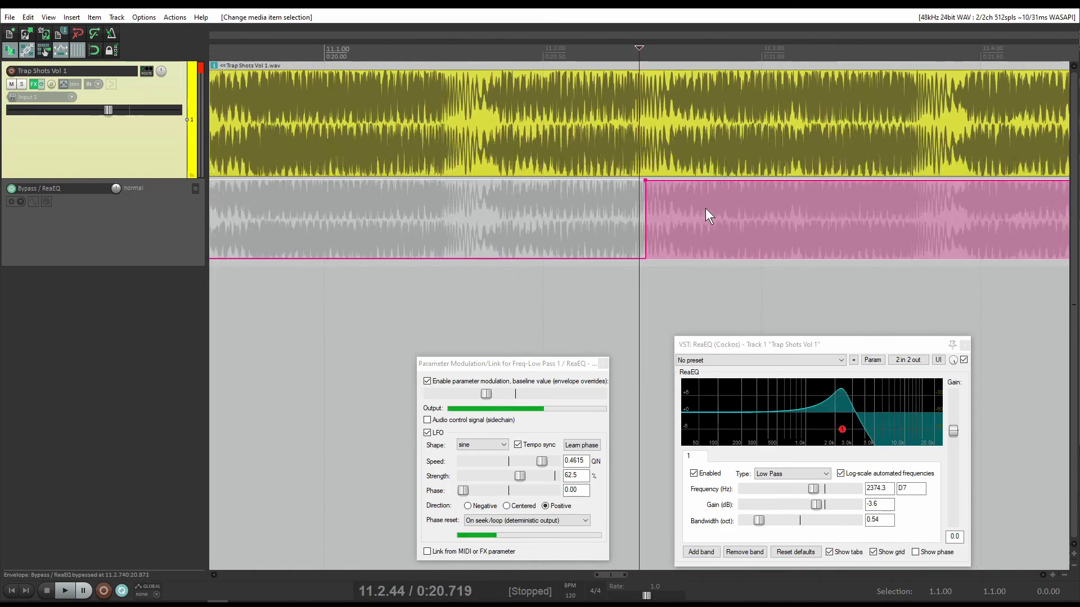
scroll(705, 210, up, 5)
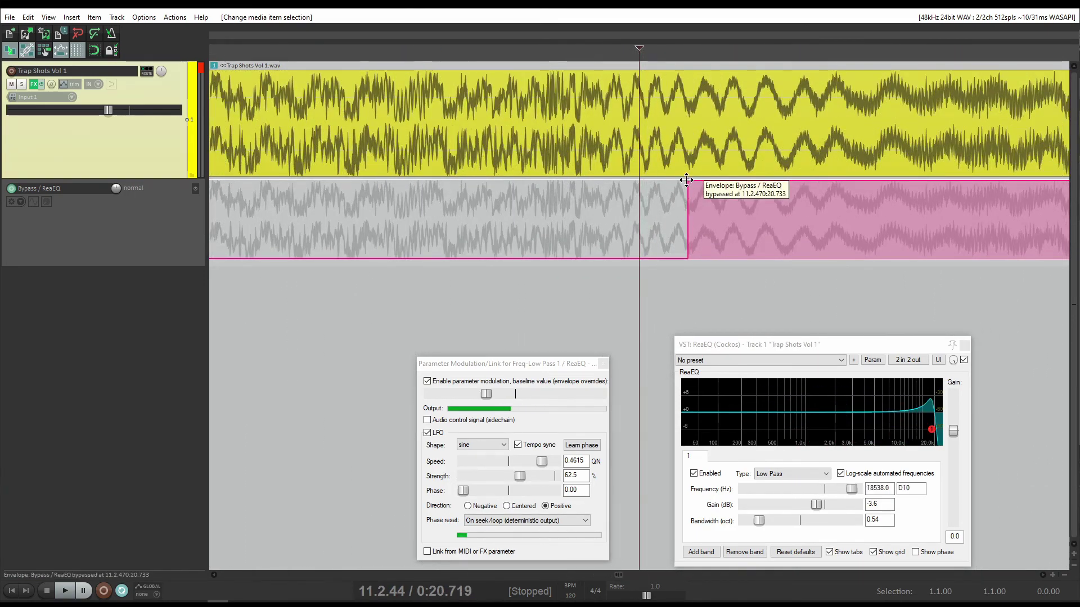
drag(686, 180, 546, 197)
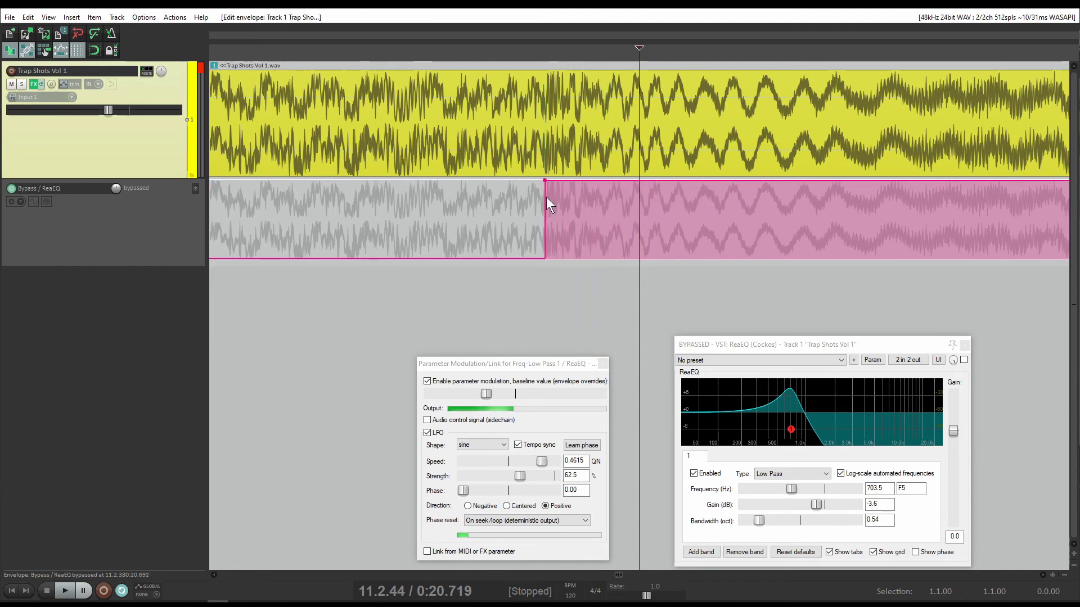
scroll(650, 204, down, 8)
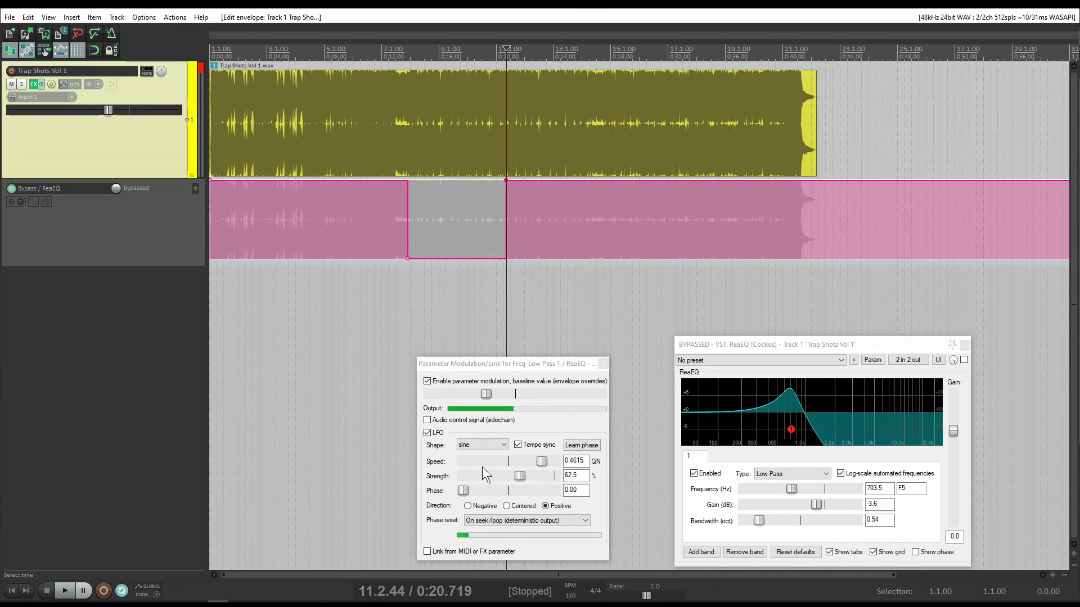
Step: Change the LFO to random shape with 0.3636 QN speed and 56.9% strength, and raise the modulation baseline slightly
click(504, 446)
click(477, 489)
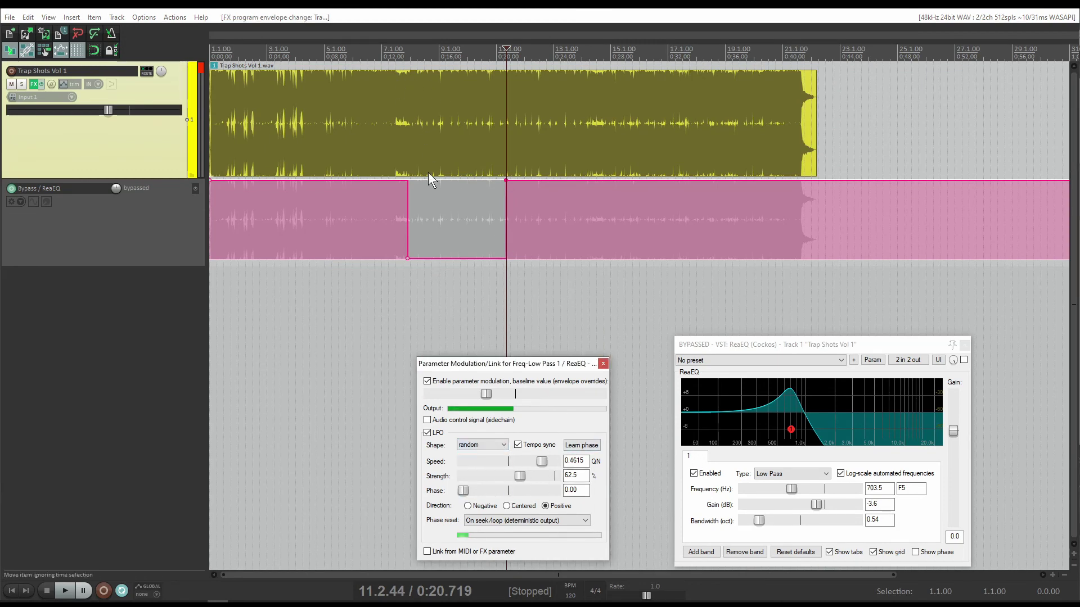
click(442, 64)
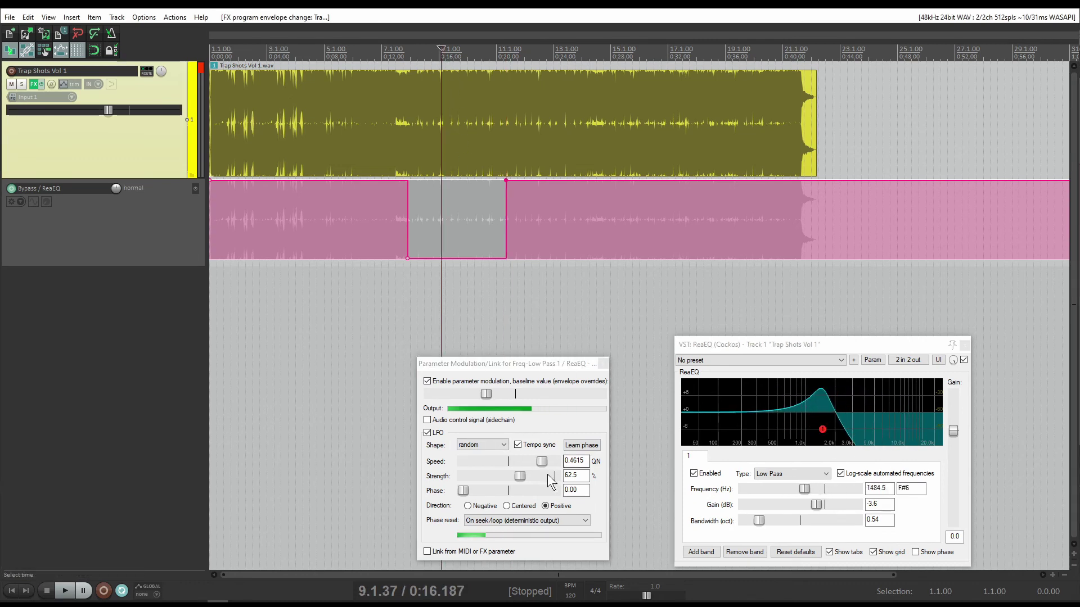
drag(518, 475, 548, 467)
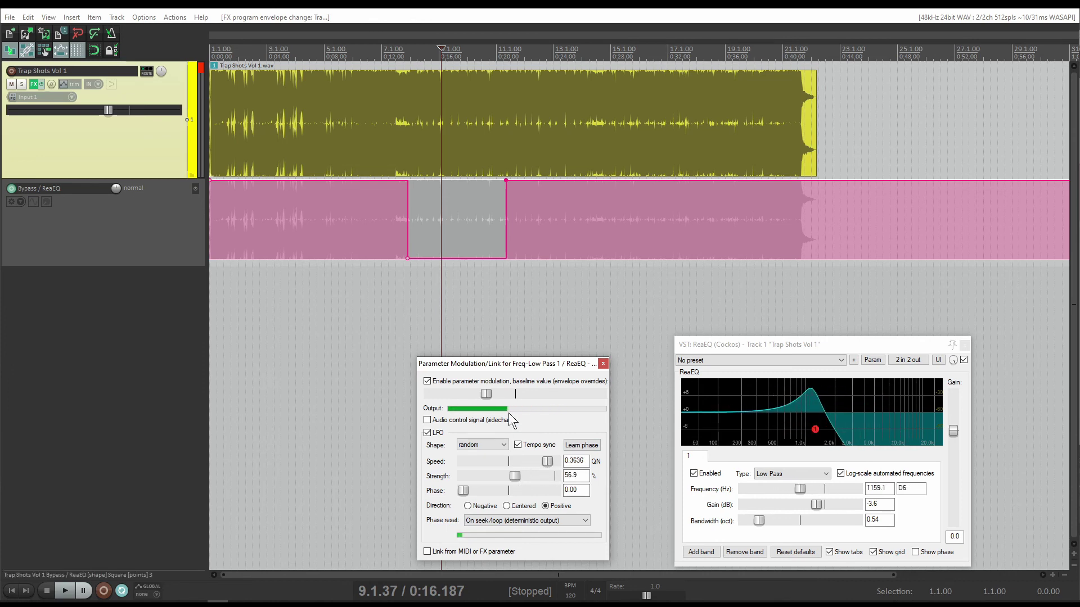
drag(491, 397, 506, 400)
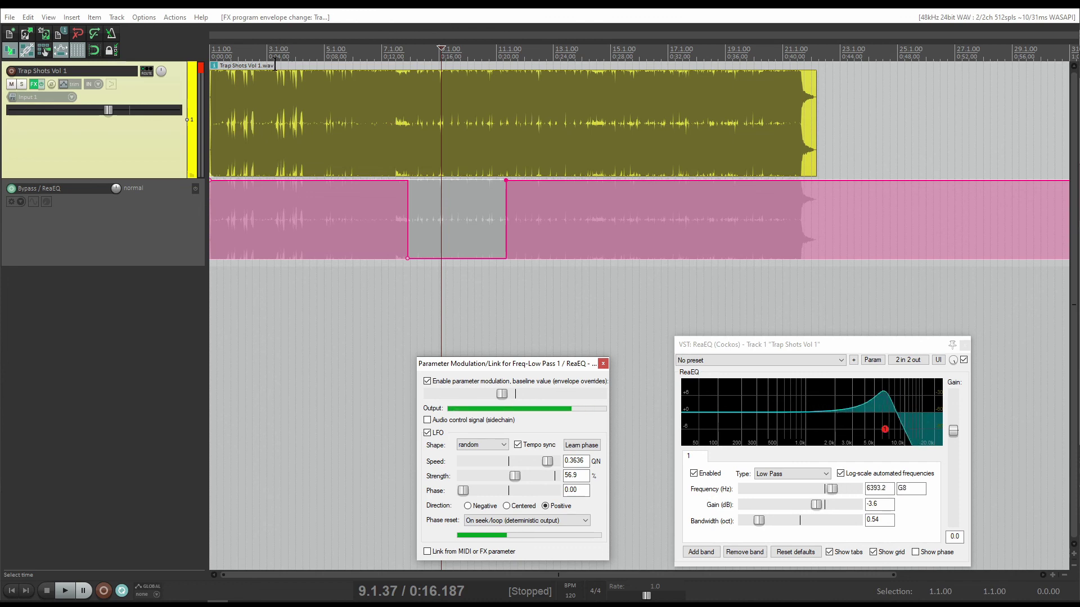
Step: Play the track from 3.2.18 through the unbypassed section to audition the random modulation, stopping after bar 13
click(275, 107)
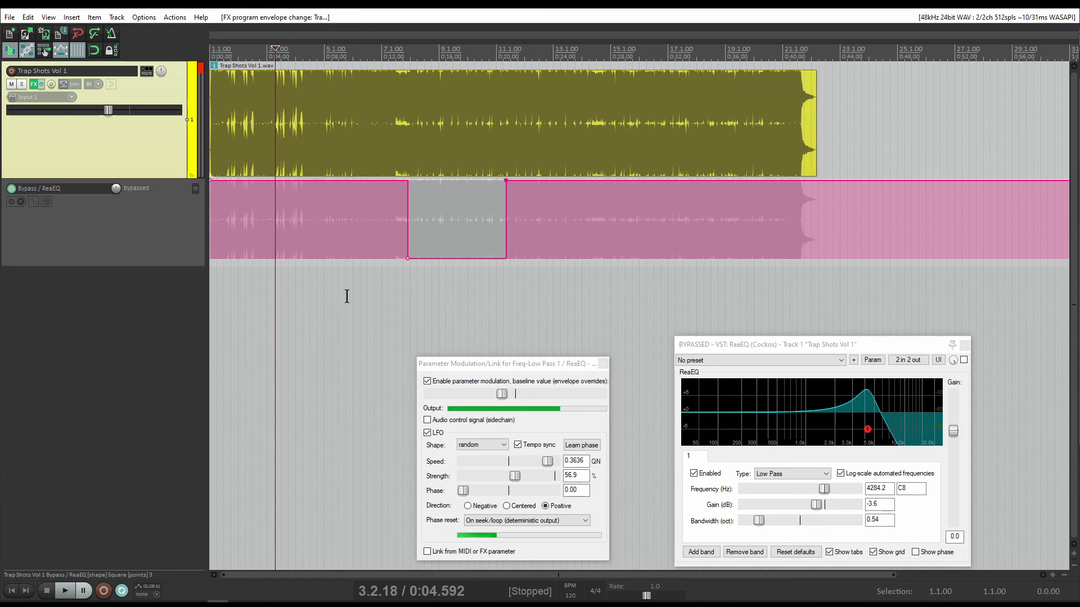
key(space)
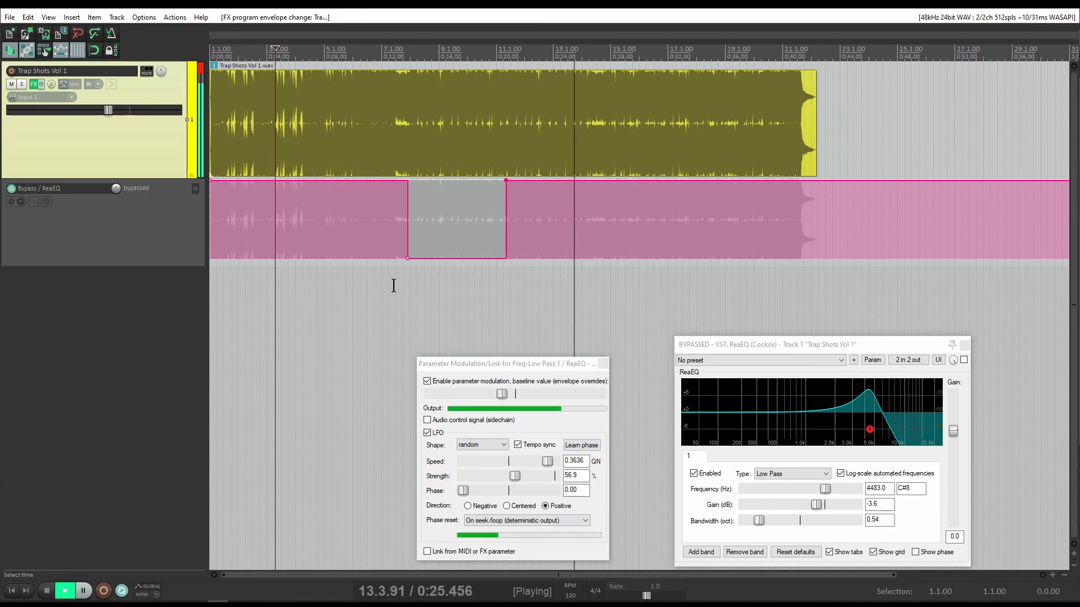
key(space)
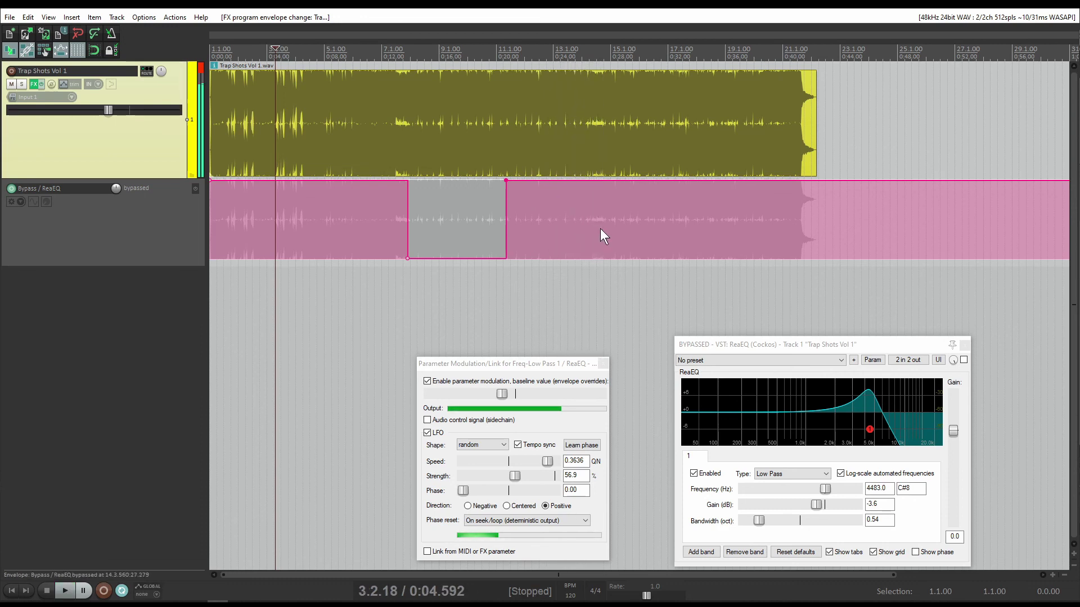